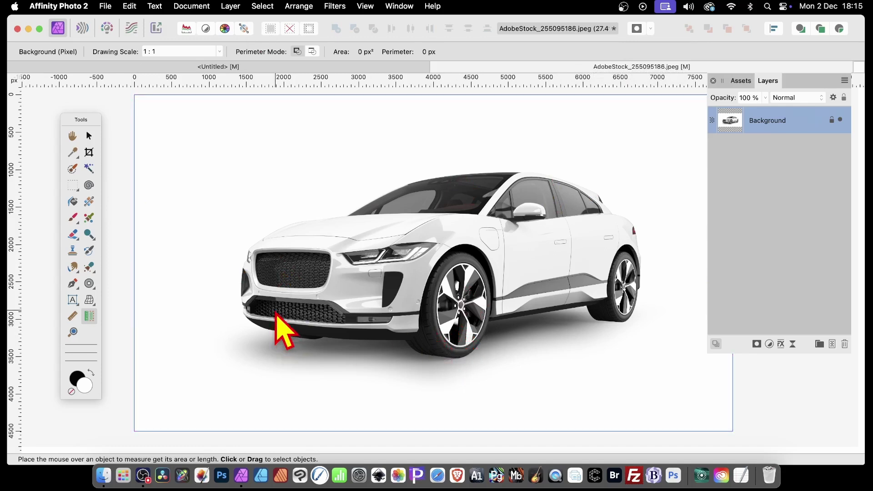
- Place a vertical guide at the front end of the car
left_click(72, 316)
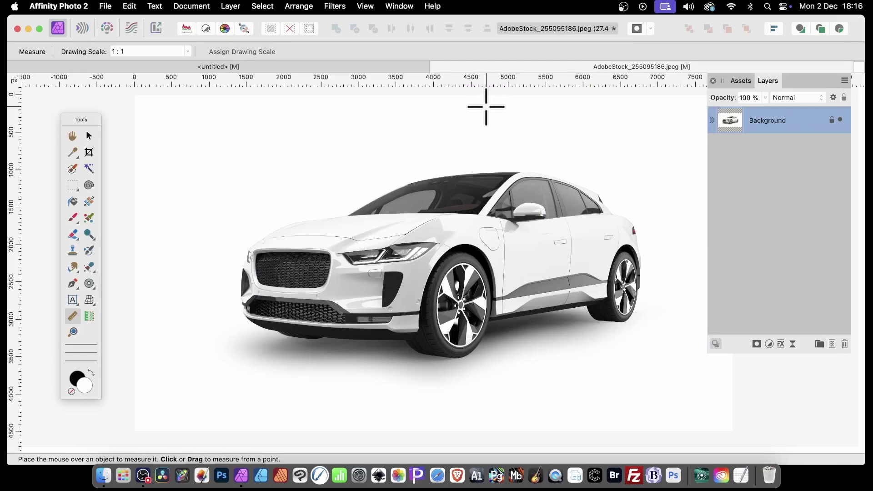
left_click(364, 5)
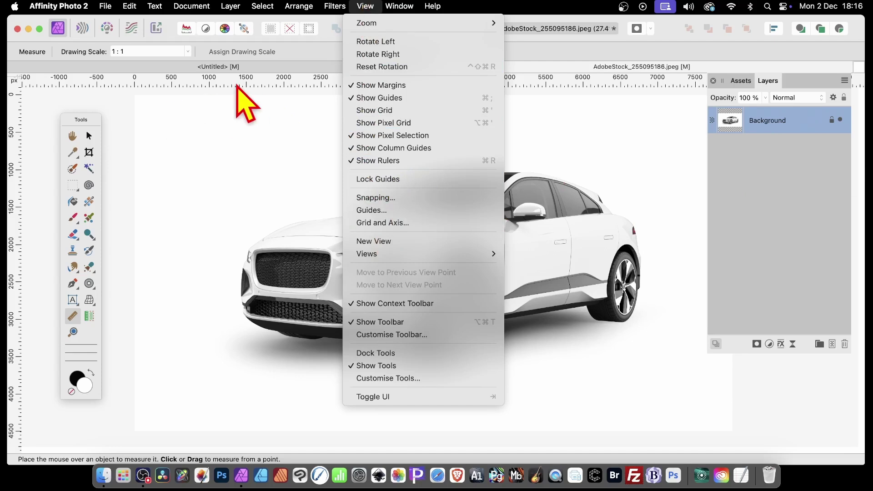
left_click(21, 196)
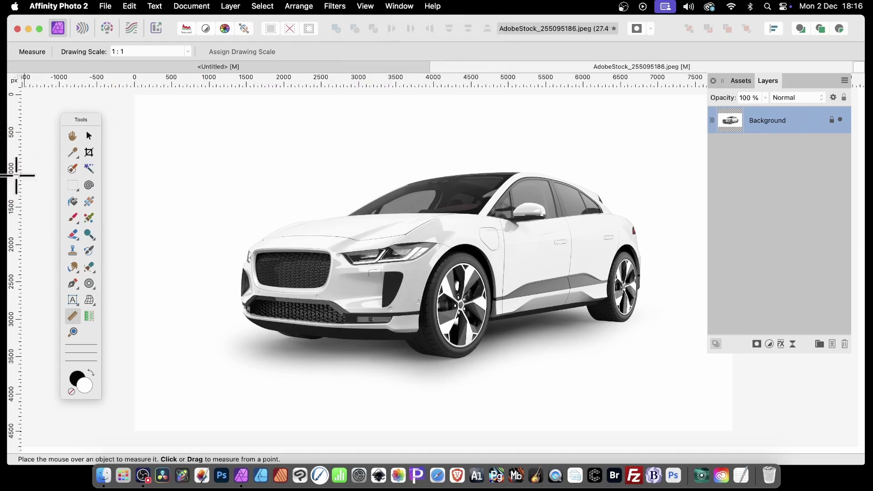
left_click_drag(17, 175, 240, 235)
left_click(240, 235)
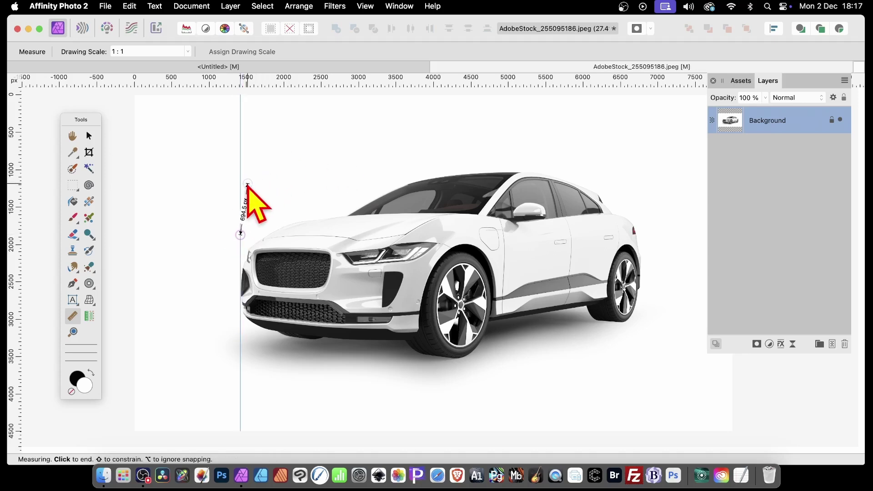
left_click(244, 187)
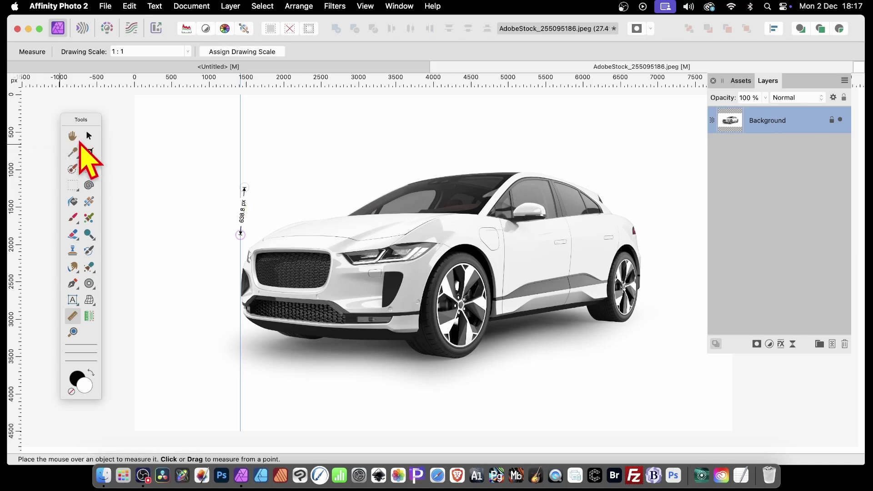
- Add a vertical guide at the car's rear end and horizontal guides at the roof top and the base of the front wheel
left_click(89, 135)
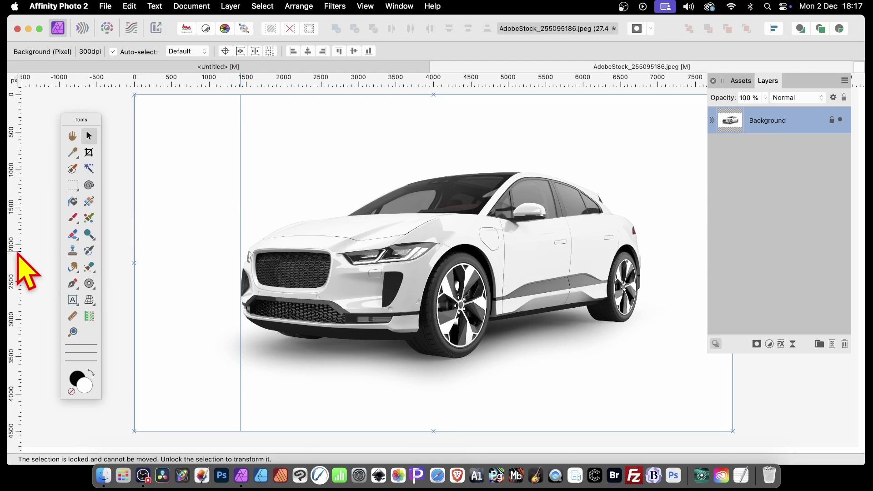
left_click_drag(20, 255, 640, 269)
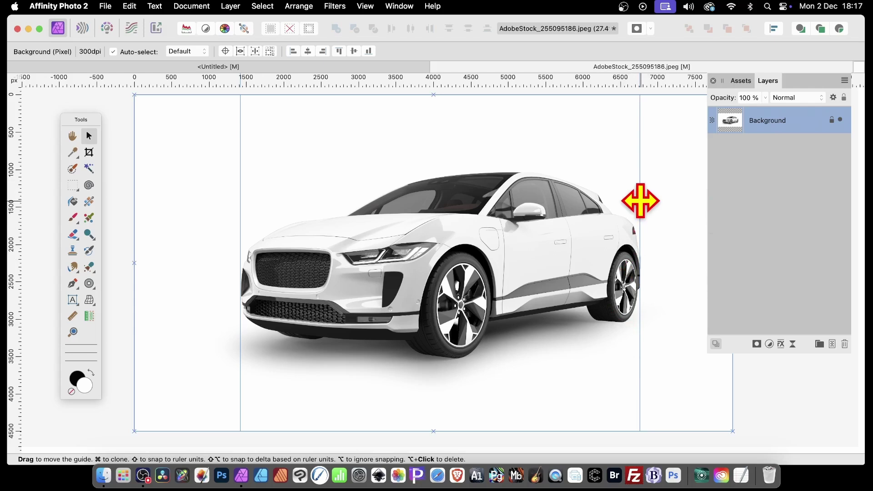
left_click_drag(377, 80, 378, 172)
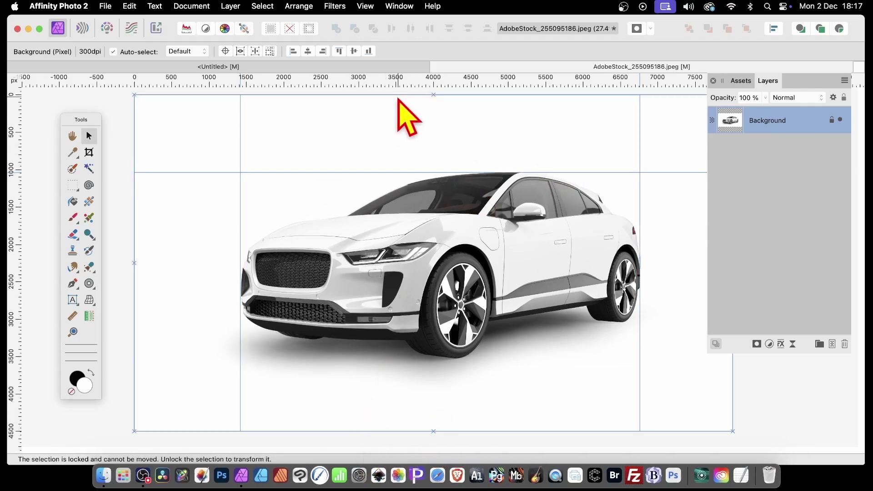
left_click_drag(418, 81, 508, 359)
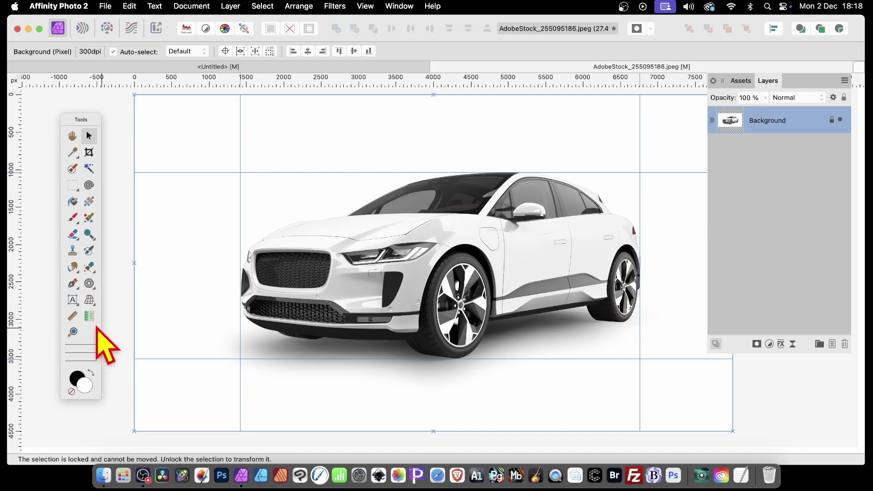
- Measure the car's overall width between the two vertical guides and view the Assign Drawing Scale settings without applying them
left_click(73, 319)
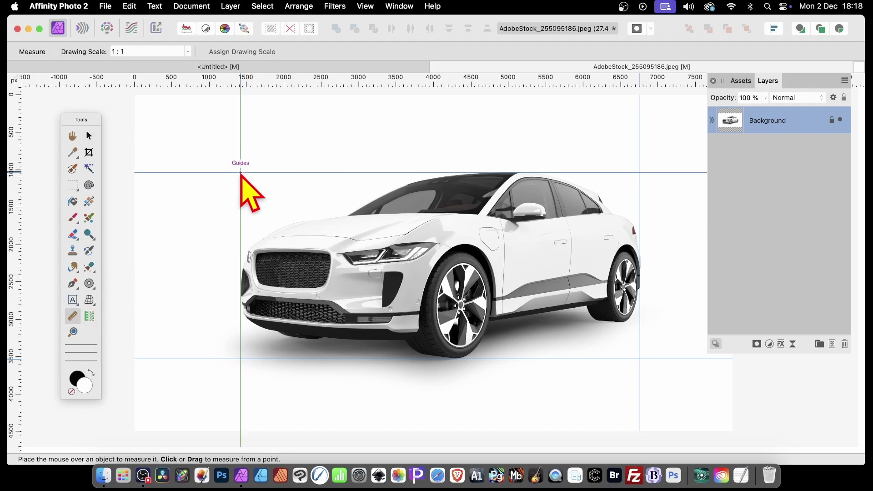
left_click_drag(238, 172, 639, 173)
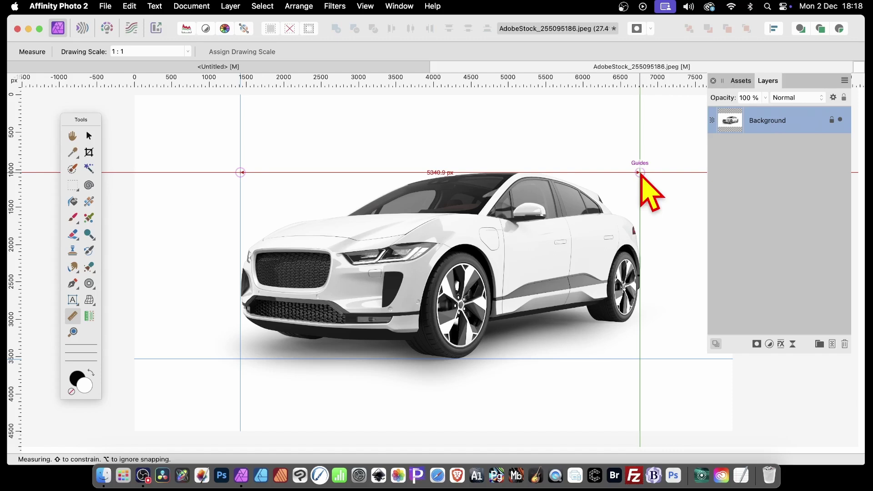
left_click_drag(640, 173, 640, 173)
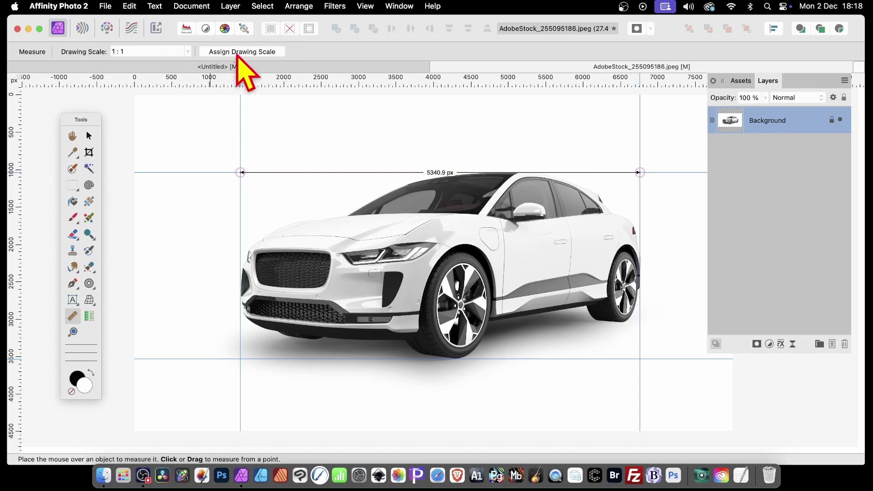
left_click(252, 53)
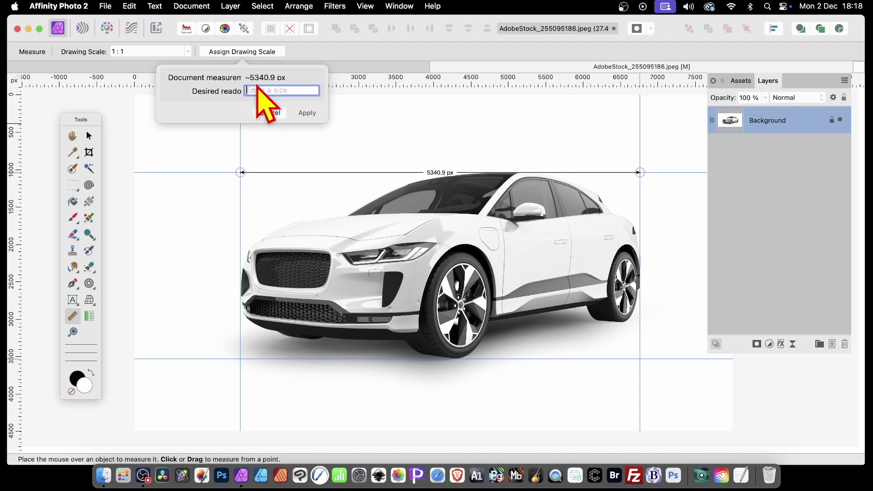
left_click(269, 113)
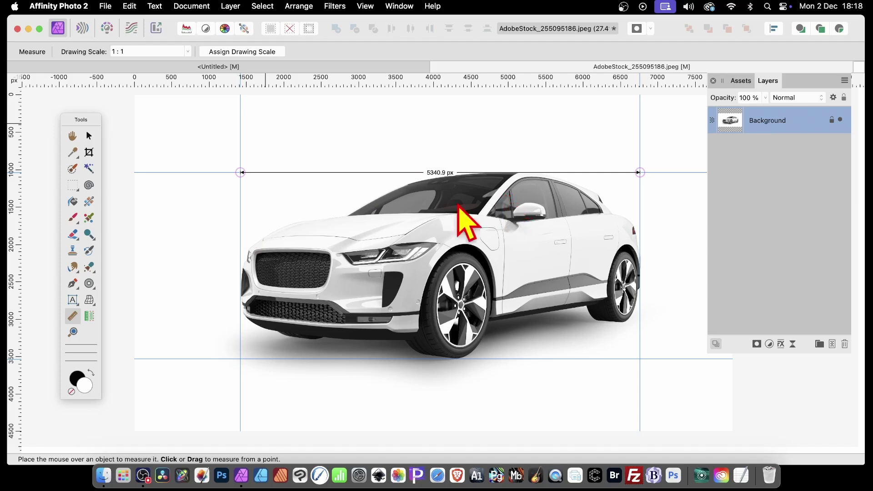
- Add the art text 5340.9 above the car's roof, enlarge it to about 75 pt and nudge it slightly toward the car's front
left_click(73, 302)
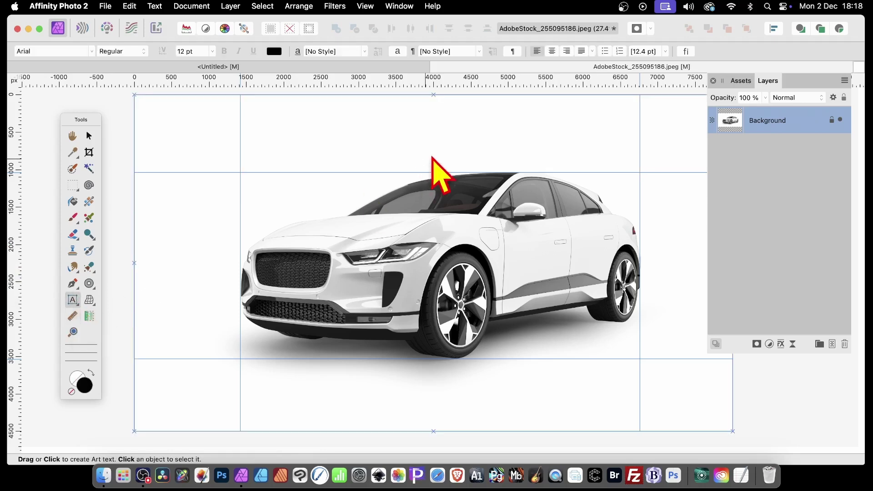
left_click(426, 157)
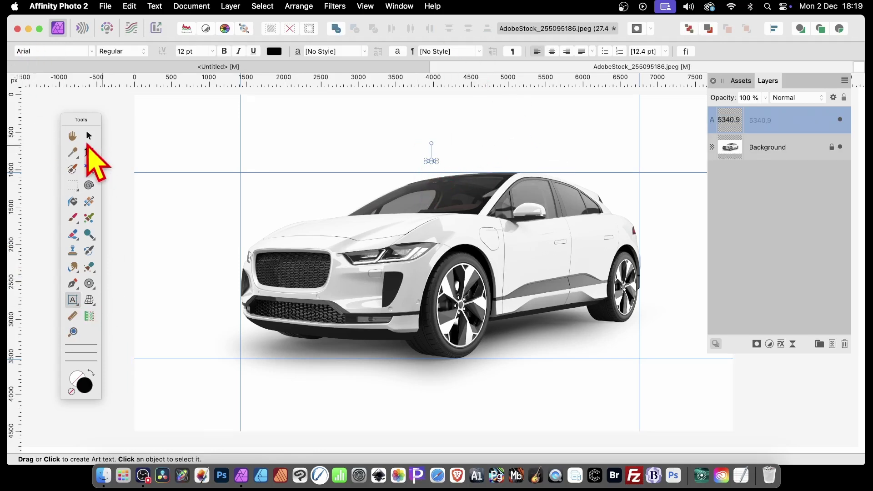
left_click(89, 136)
left_click_drag(438, 157, 489, 130)
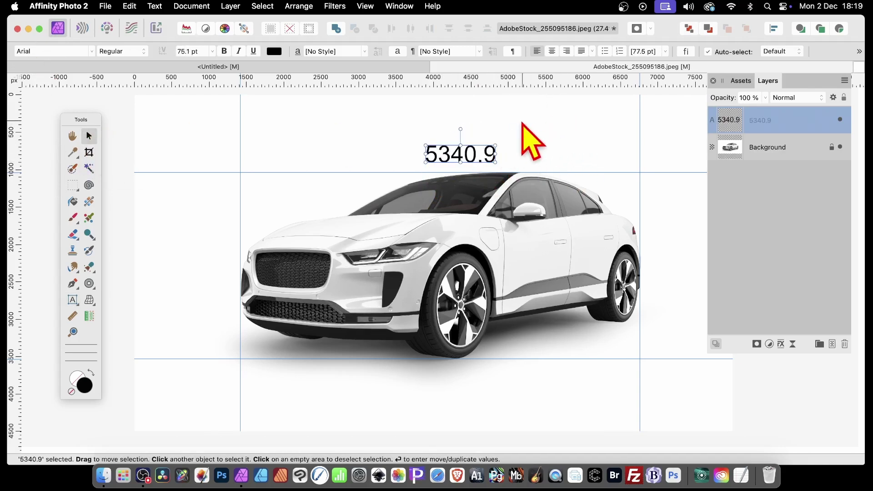
left_click_drag(474, 163, 466, 163)
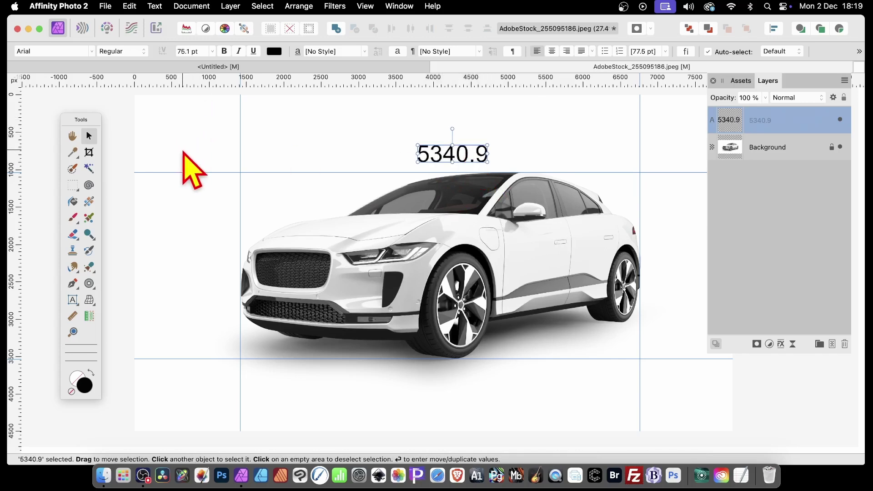
- Measure the car's height between the two horizontal guides and add the art text 2493 beside the car's front
left_click(72, 316)
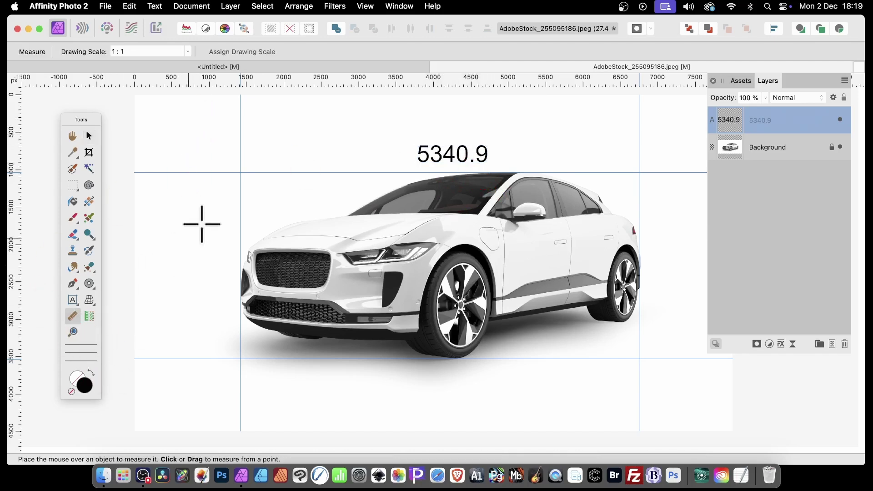
left_click_drag(224, 172, 226, 359)
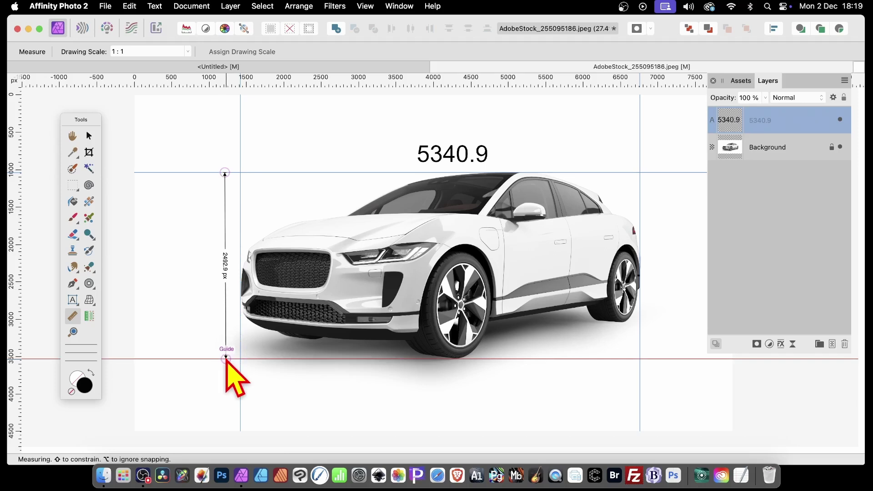
left_click(73, 300)
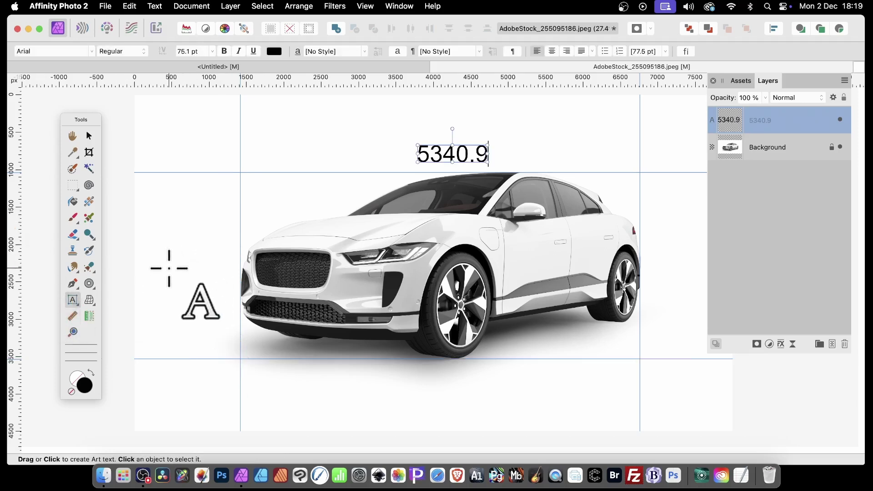
left_click(198, 263)
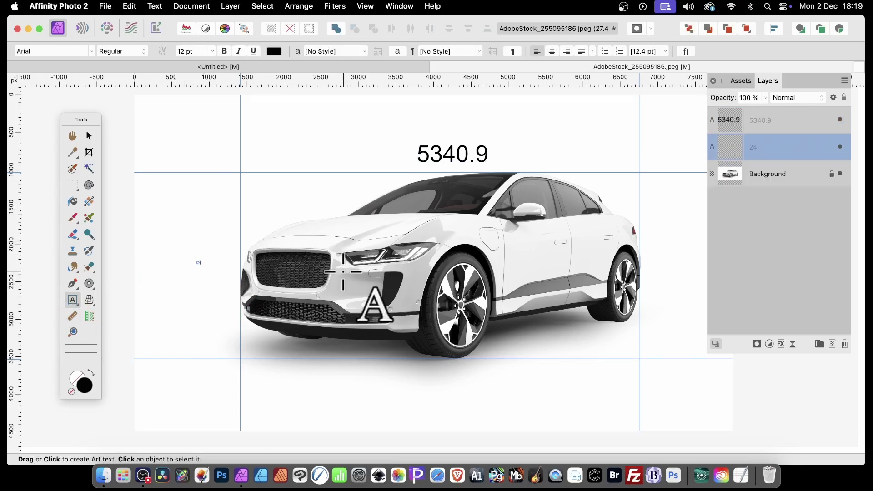
type("249")
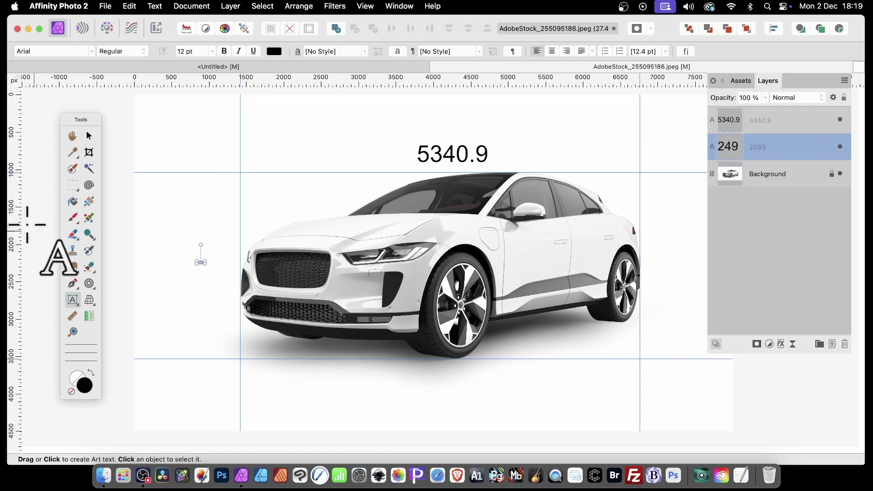
type("3")
- Enlarge the 2493 label to about 49 pt and rotate it 90° counter-clockwise so it reads upward
left_click(90, 137)
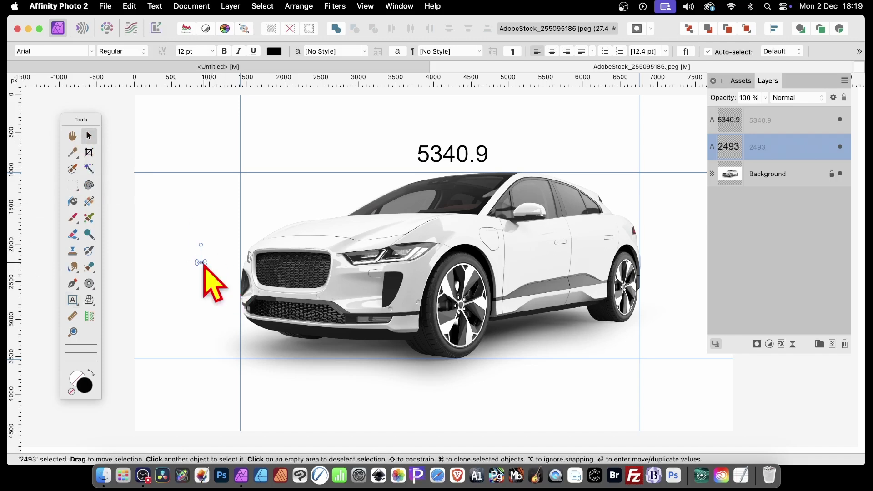
left_click_drag(206, 263, 231, 275)
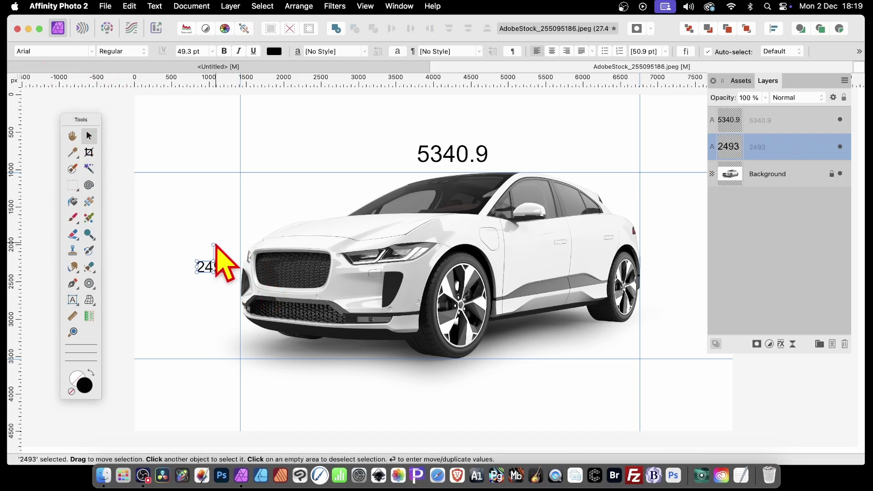
left_click_drag(210, 250, 128, 265)
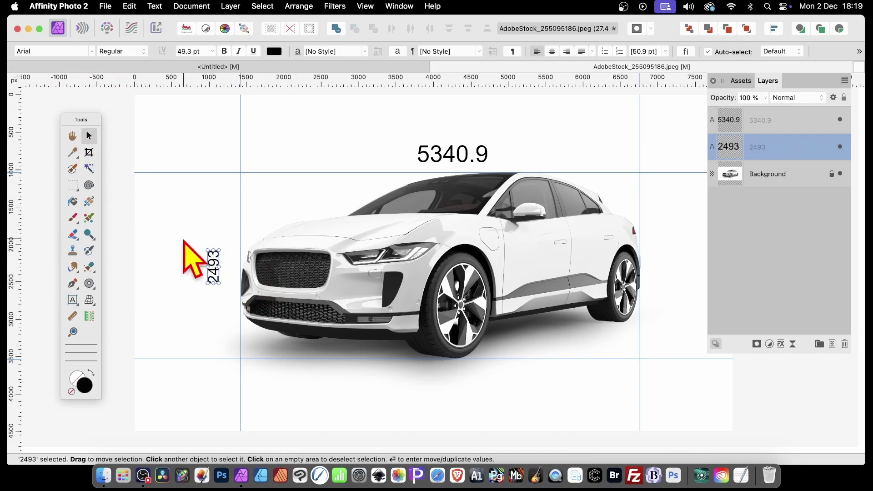
- Set the font size of both the 5340.9 and 2493 labels to 30 pt
left_click(447, 159)
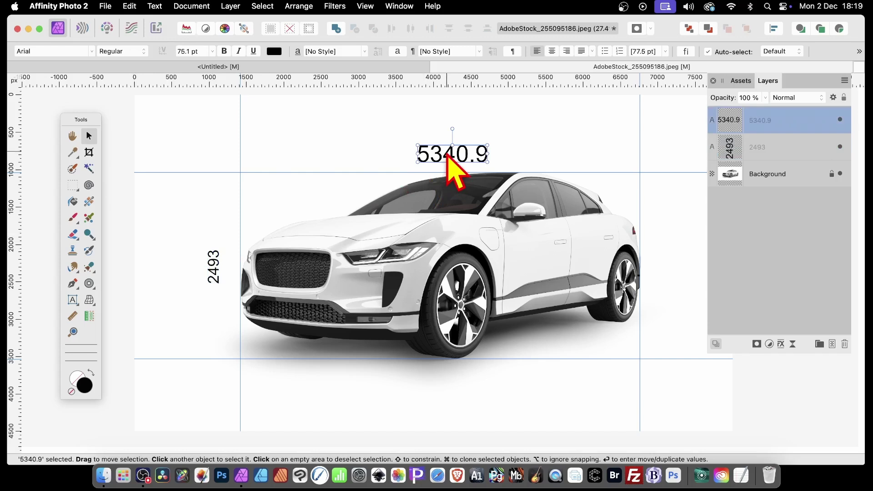
left_click(212, 52)
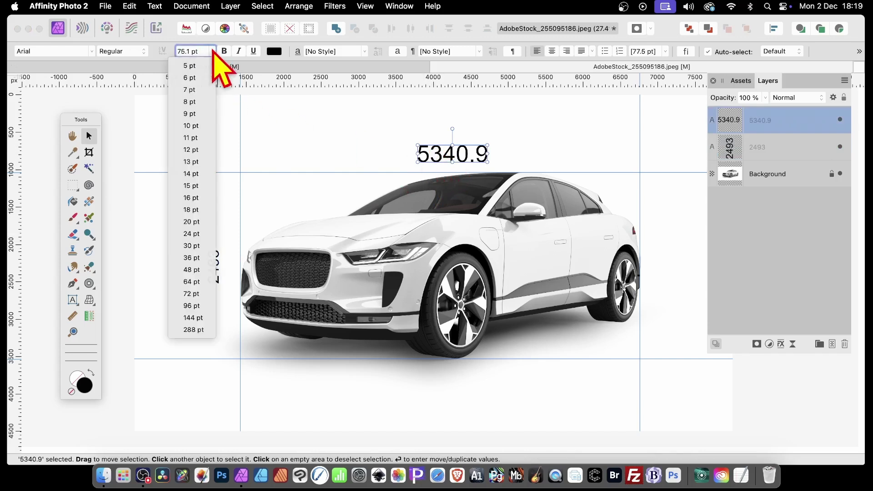
left_click(199, 250)
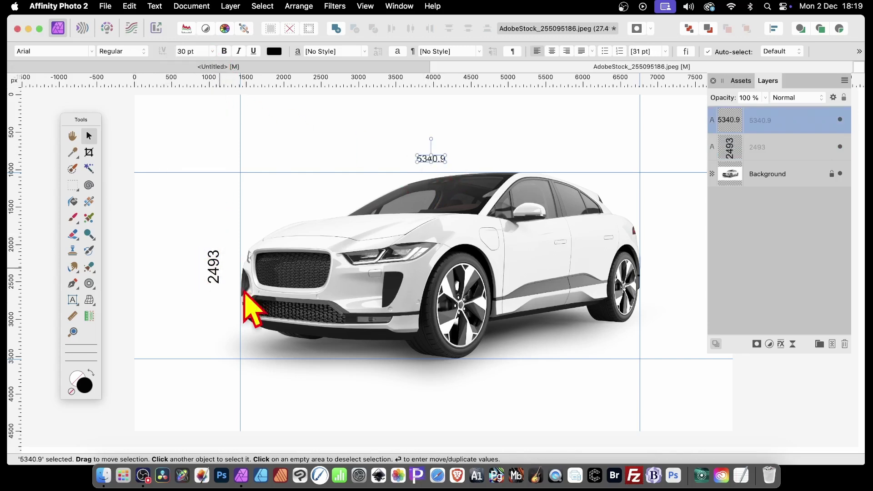
left_click(211, 262)
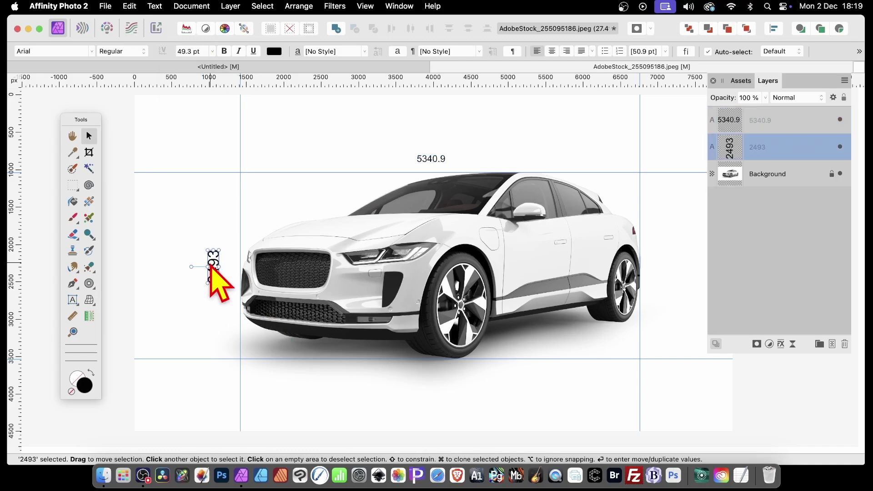
left_click(212, 51)
left_click(198, 246)
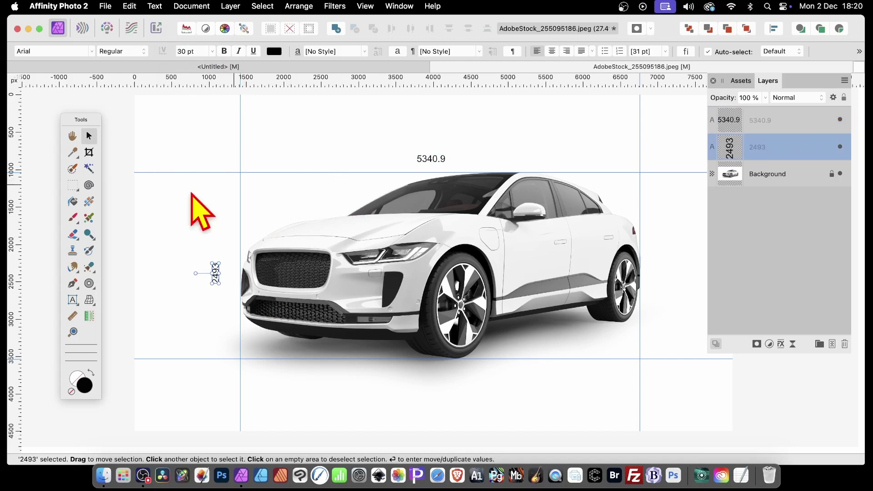
- Draw a straight horizontal Pen tool line between the two vertical guides, just above the car's roof
left_click(73, 284)
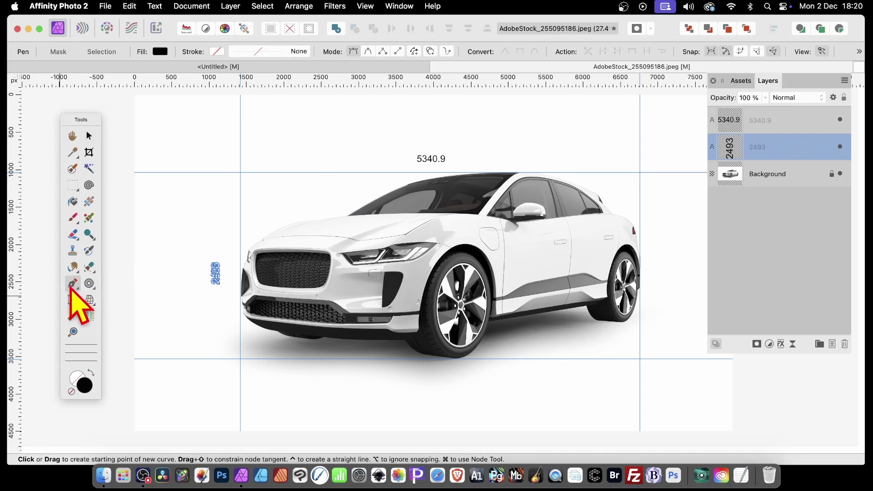
left_click_drag(76, 281, 134, 287)
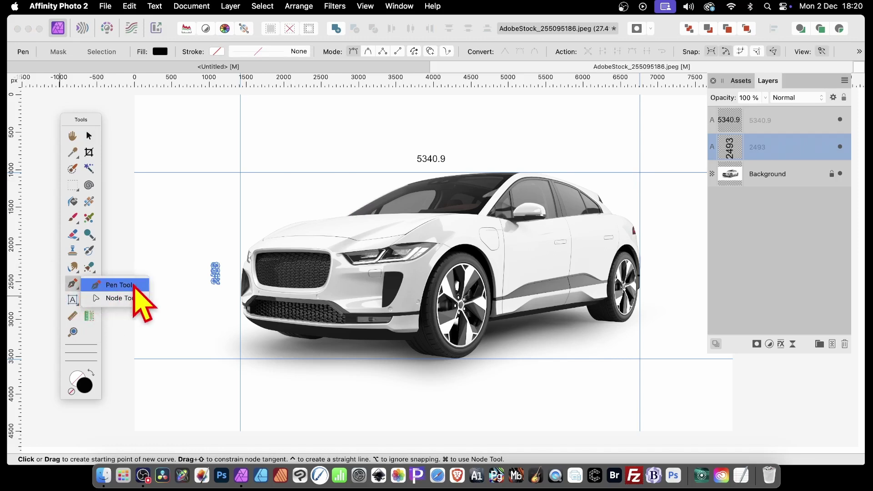
left_click(134, 286)
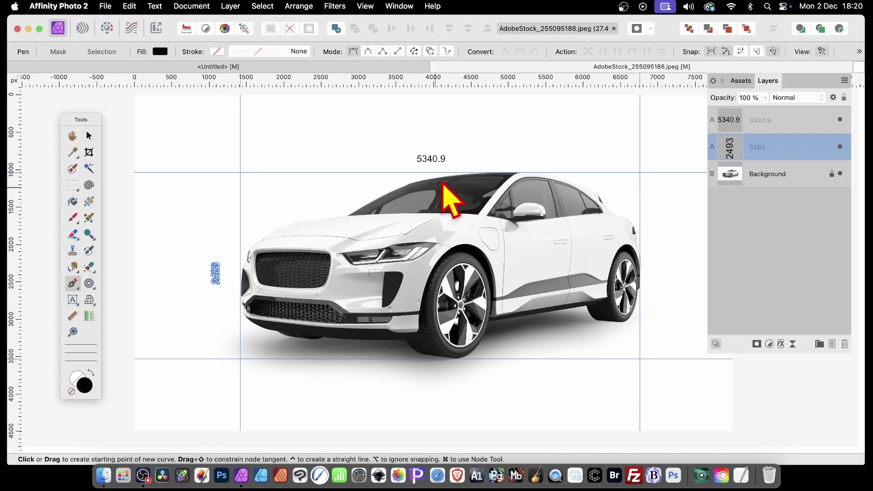
left_click(240, 164)
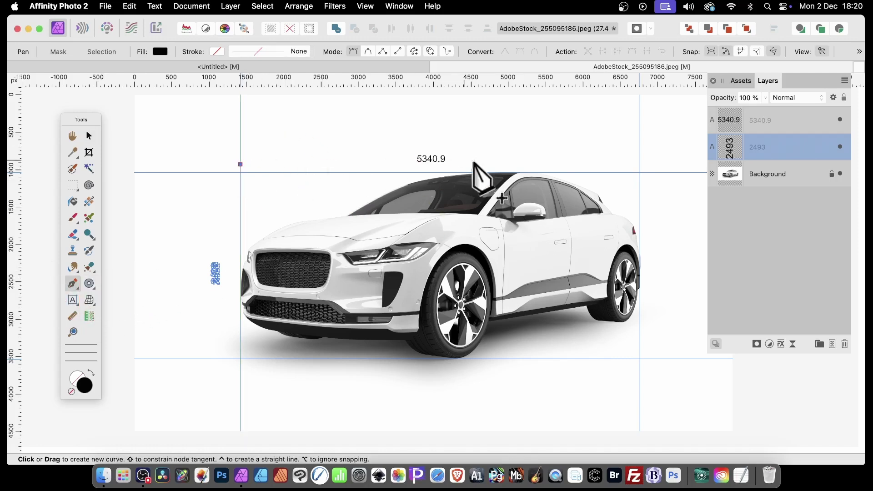
left_click(640, 163)
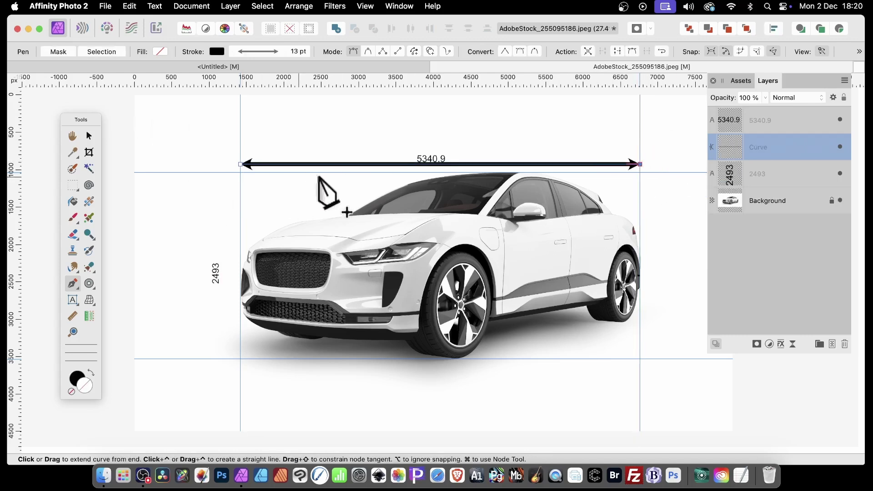
- Set the horizontal dimension line's stroke width to 4.5 pt and its start arrowhead to Curved
left_click(272, 53)
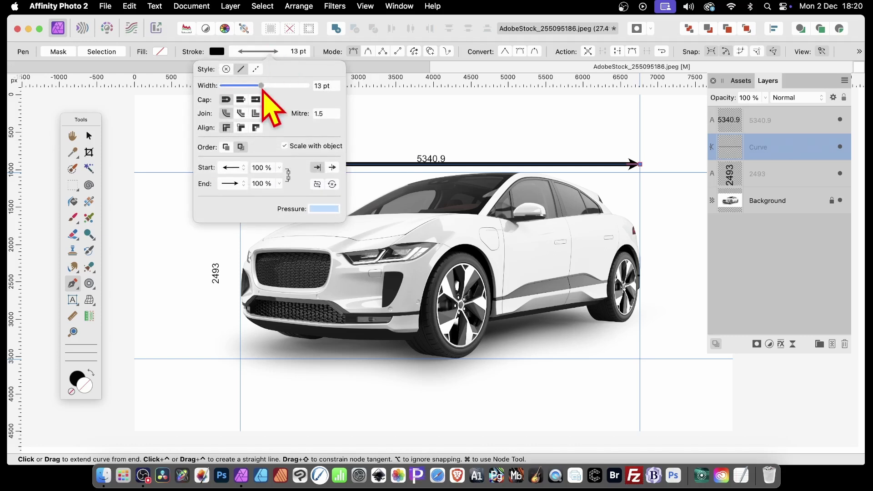
left_click_drag(261, 85, 248, 86)
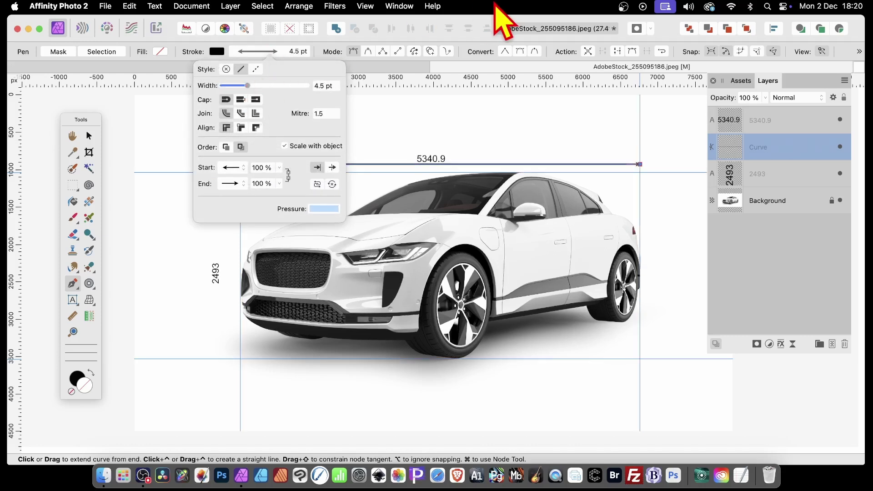
left_click(233, 168)
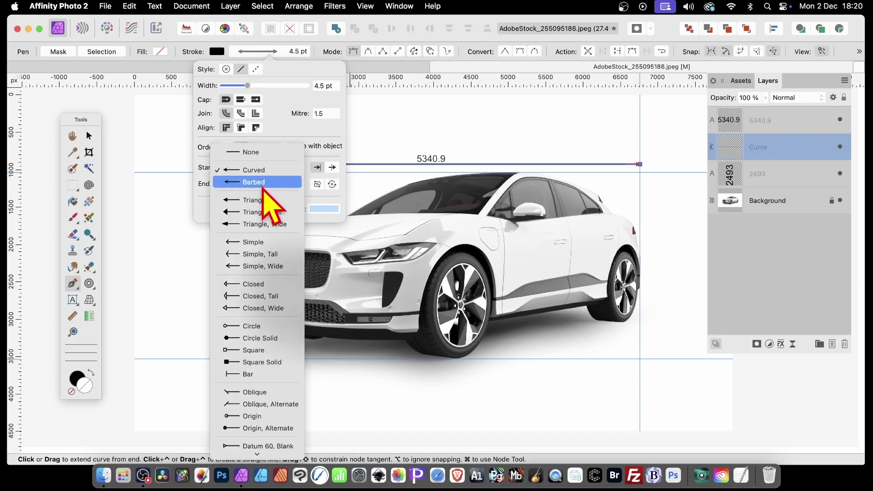
left_click(261, 171)
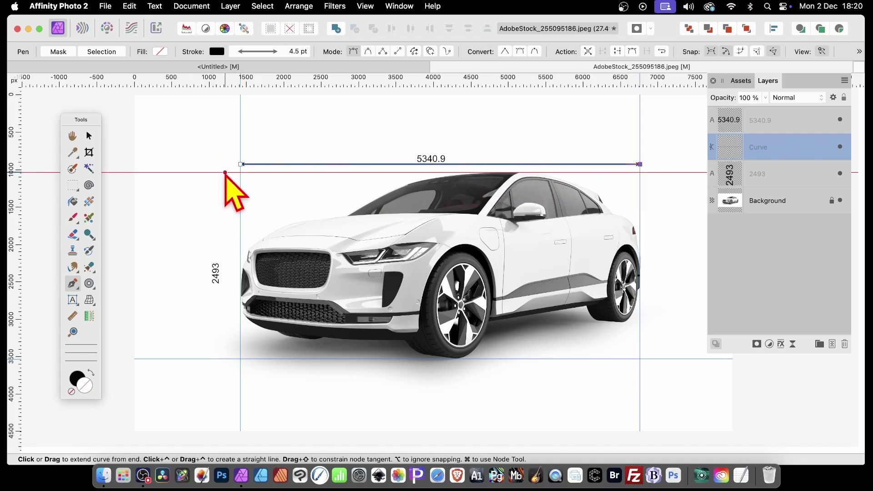
left_click(225, 172)
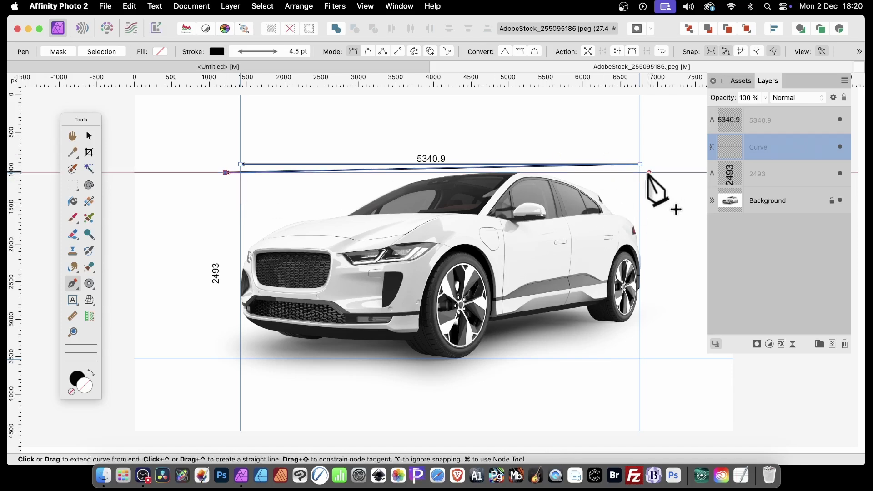
key("super+z")
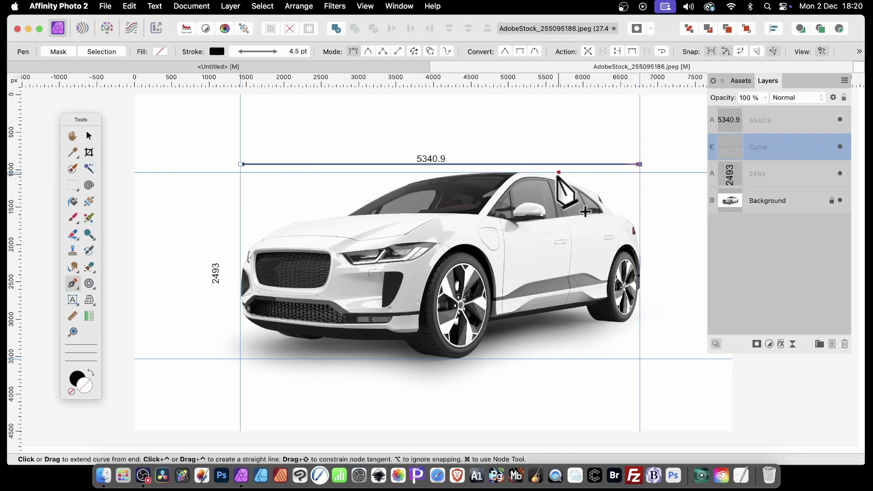
key("Escape")
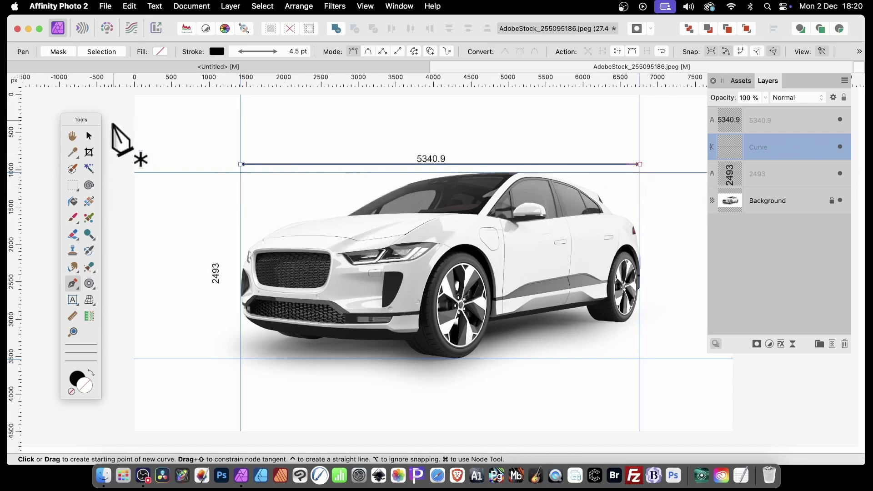
- Draw a separate vertical Pen tool line between the two horizontal guides, between the 2493 label and the car's front
left_click(88, 136)
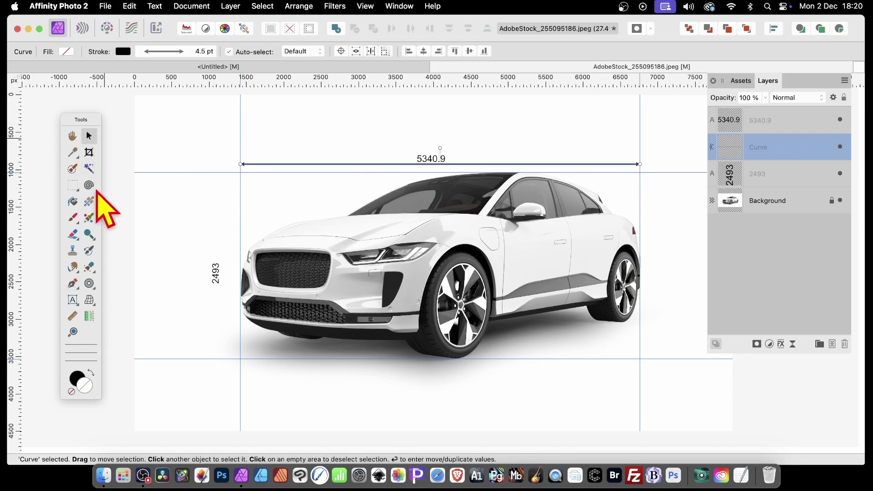
left_click(73, 283)
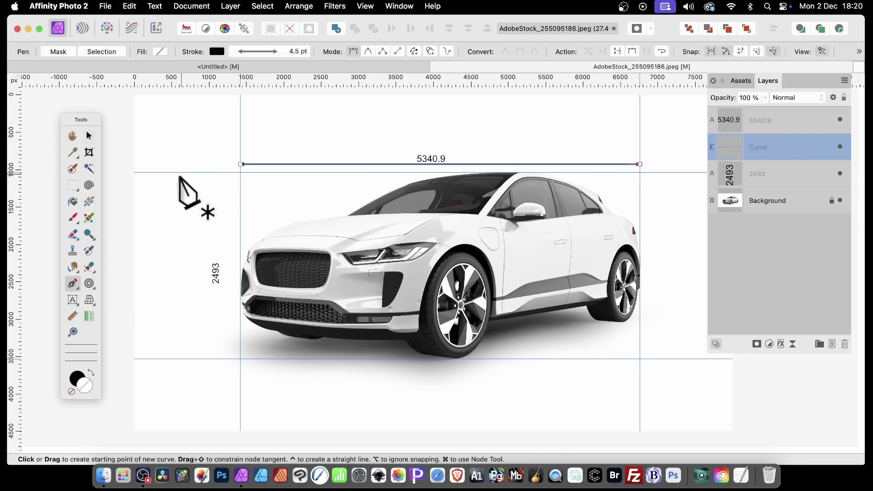
left_click(232, 173)
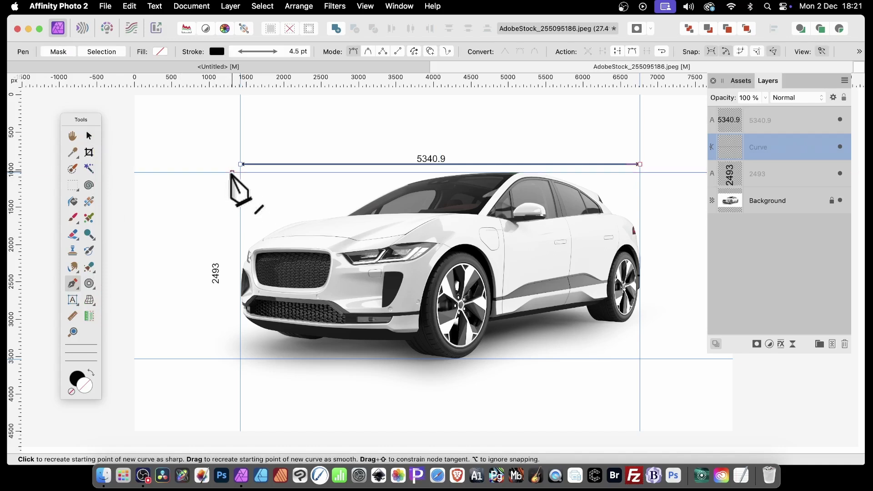
left_click(232, 358)
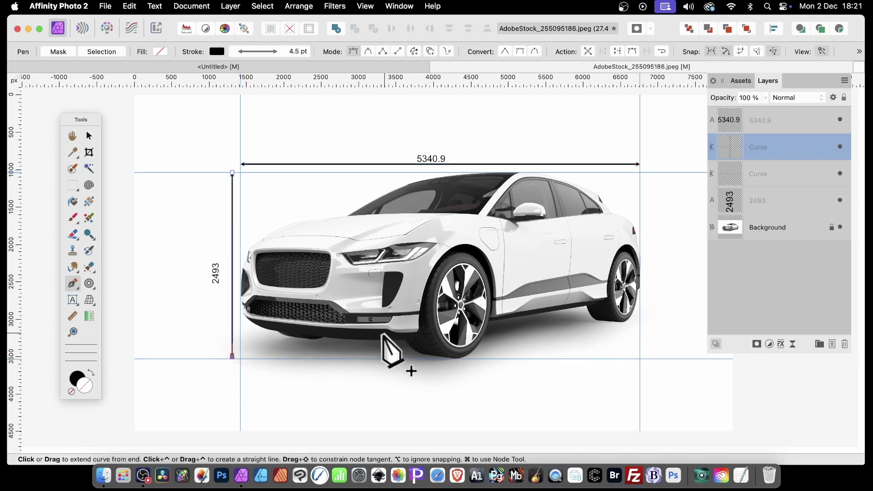
- Move the 2493 label beside the vertical line's upper end and the 5340.9 label above the horizontal line's front end
left_click(88, 136)
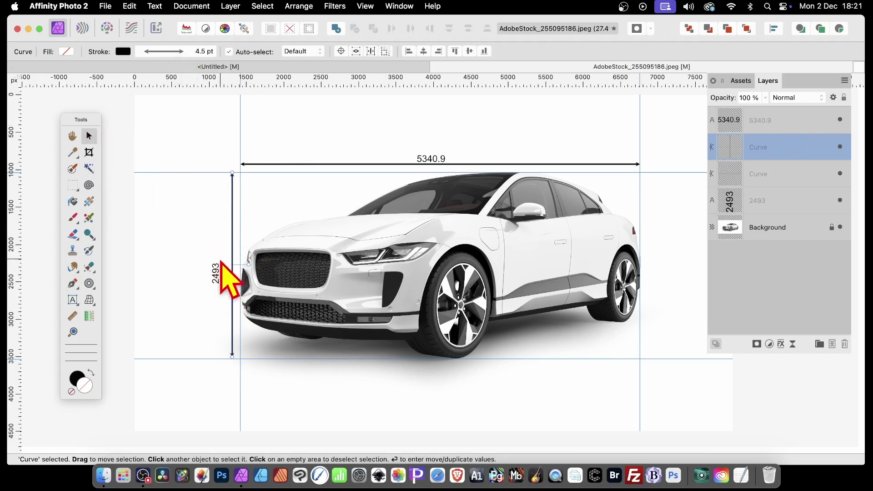
mouse_move(219, 276)
left_mouse_down()
mouse_move(217, 263)
mouse_move(227, 266)
left_mouse_up()
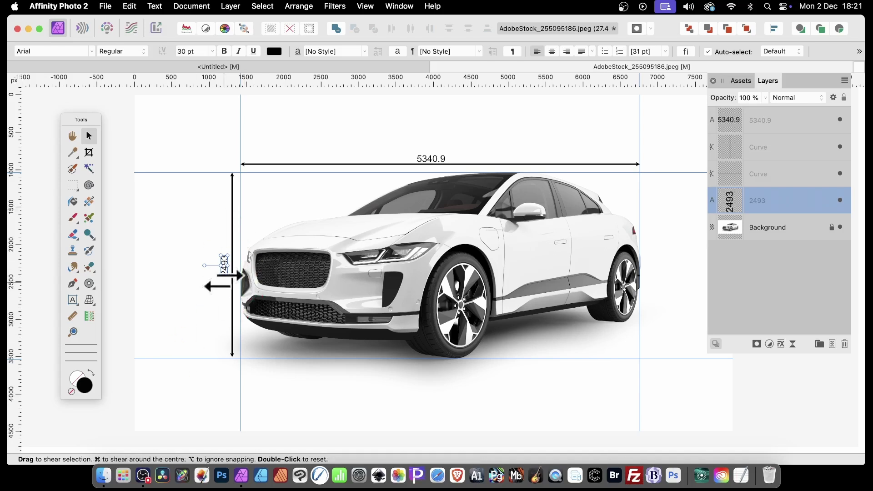
left_click_drag(220, 266, 222, 187)
left_click_drag(431, 158, 258, 157)
left_click(224, 188)
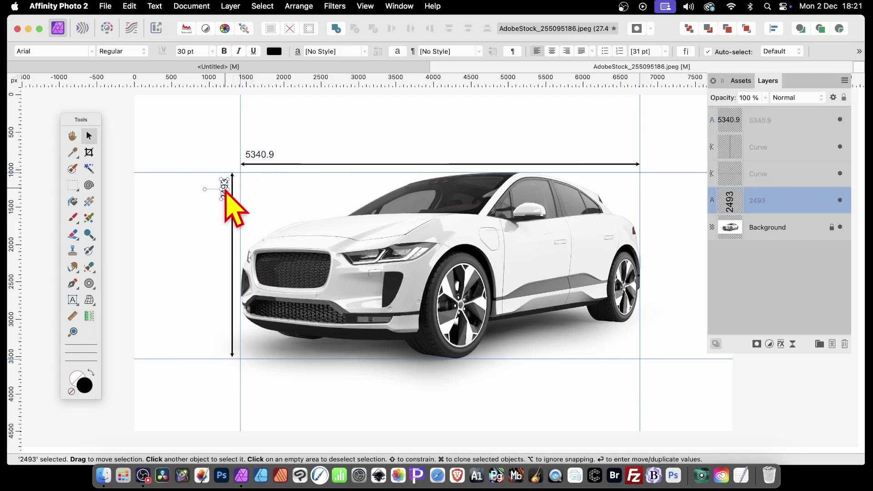
left_click(297, 140)
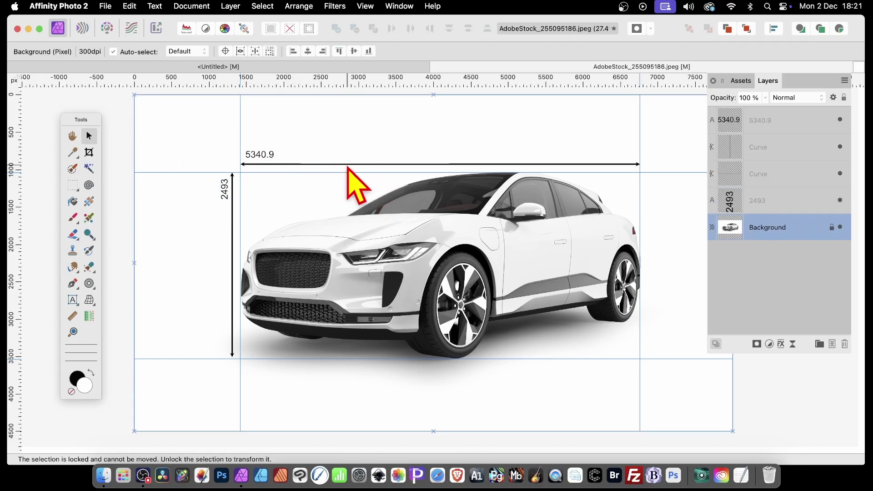
- Remove all horizontal and vertical guides from the document
left_click(366, 7)
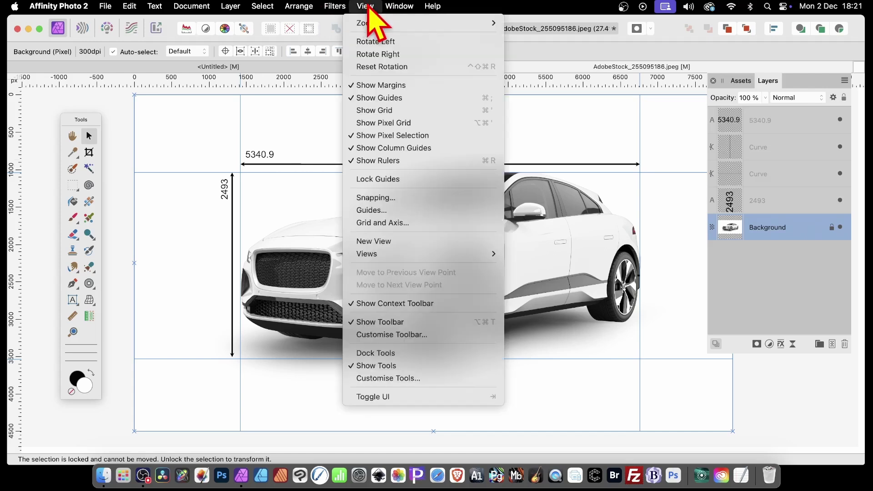
left_click(398, 211)
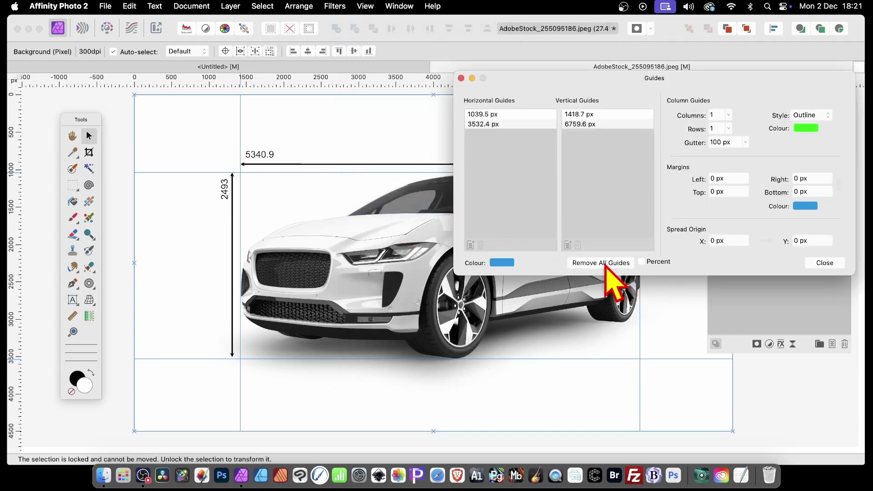
left_click(605, 263)
left_click(837, 264)
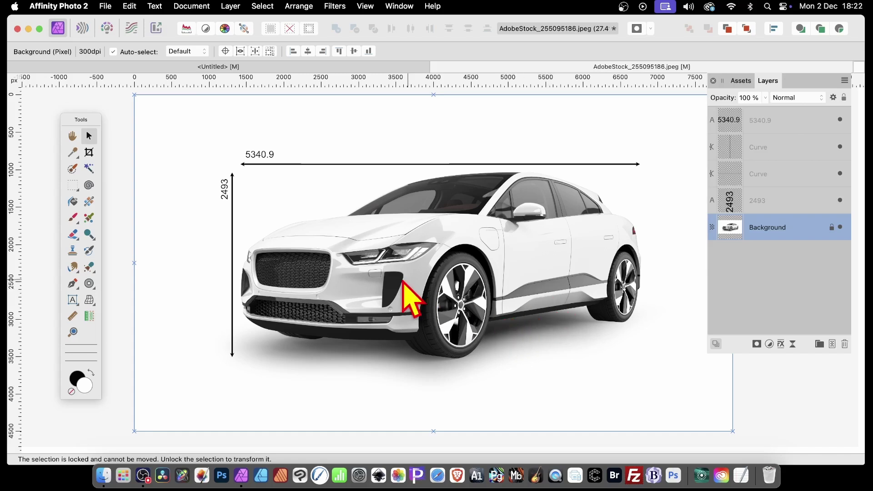
left_click(104, 6)
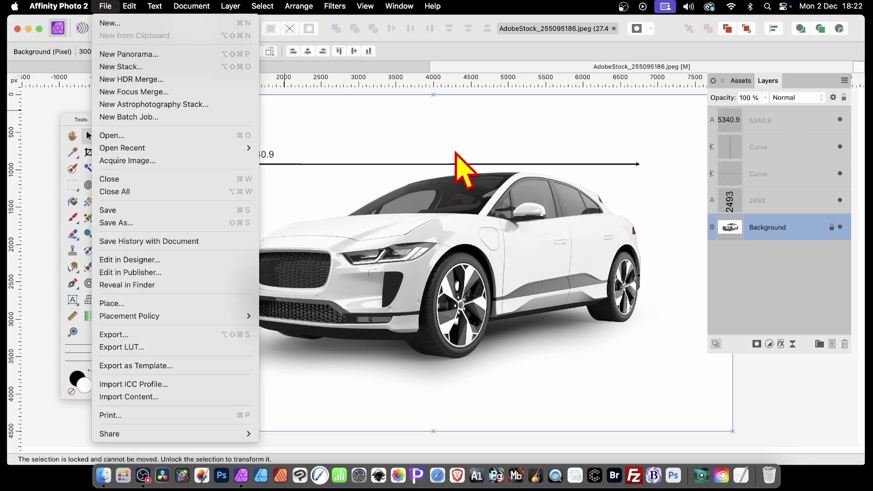
left_click(473, 132)
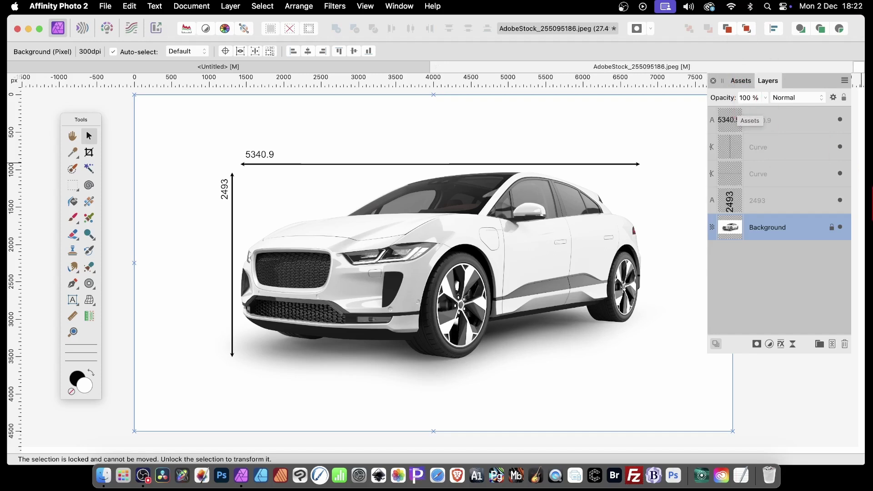
- Reorder the layers so the 5340.9 label sits directly above the horizontal line and the vertical line directly above the 2493 label
left_click(779, 122)
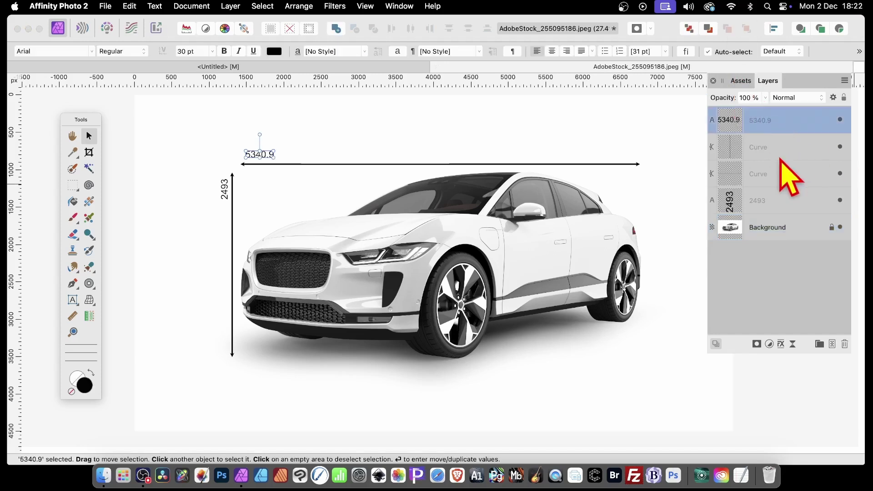
left_click(759, 151)
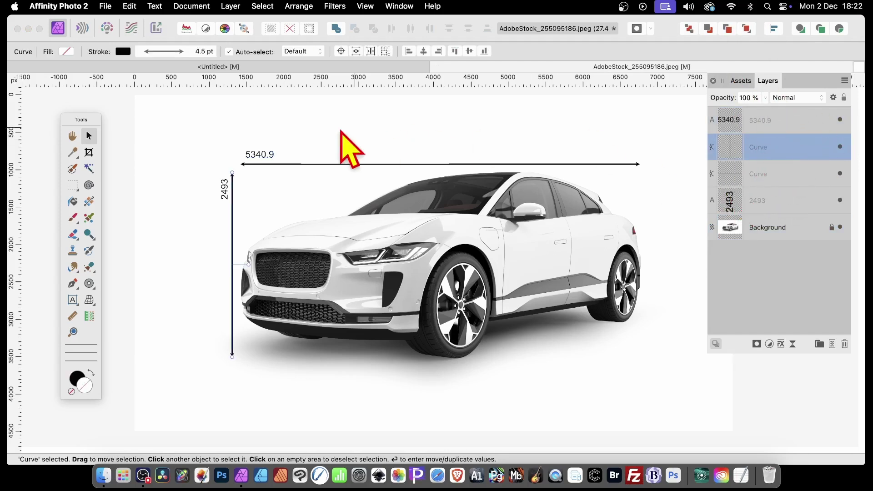
left_click(733, 122)
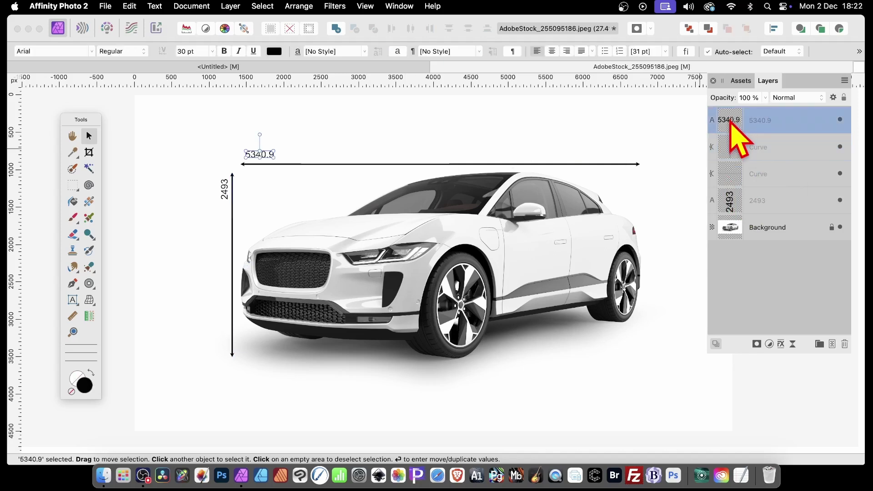
left_click_drag(733, 122, 757, 143)
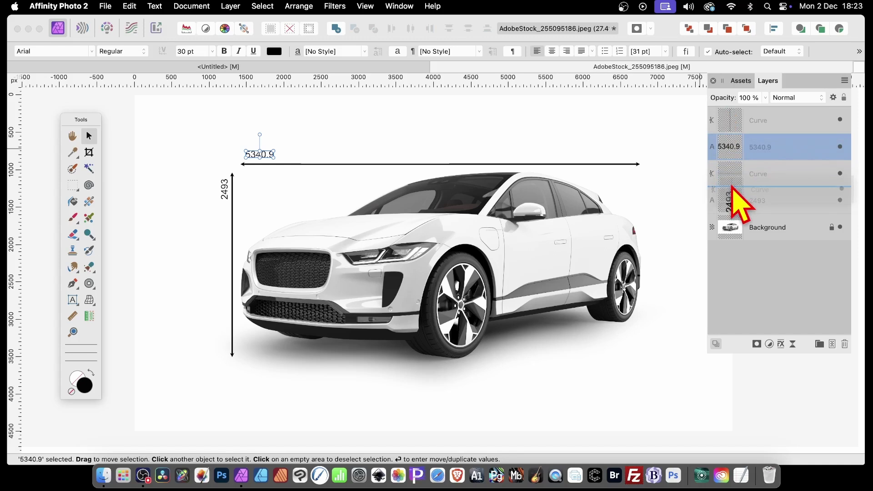
key("super+bracketright")
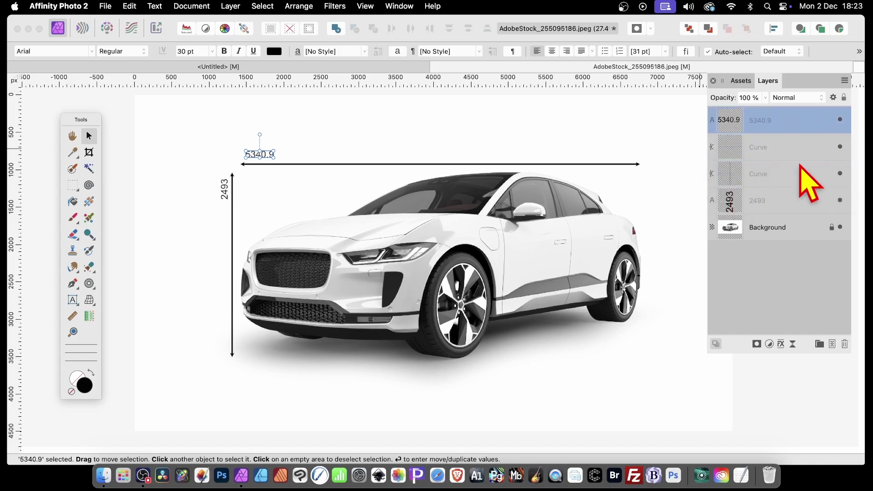
- Group the 5340.9 label with the horizontal dimension line
left_click(730, 148, "shift")
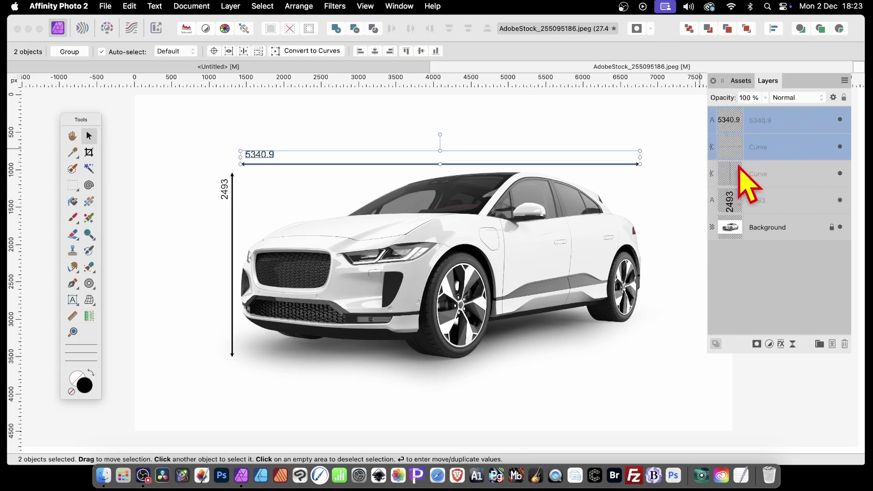
right_click(733, 122)
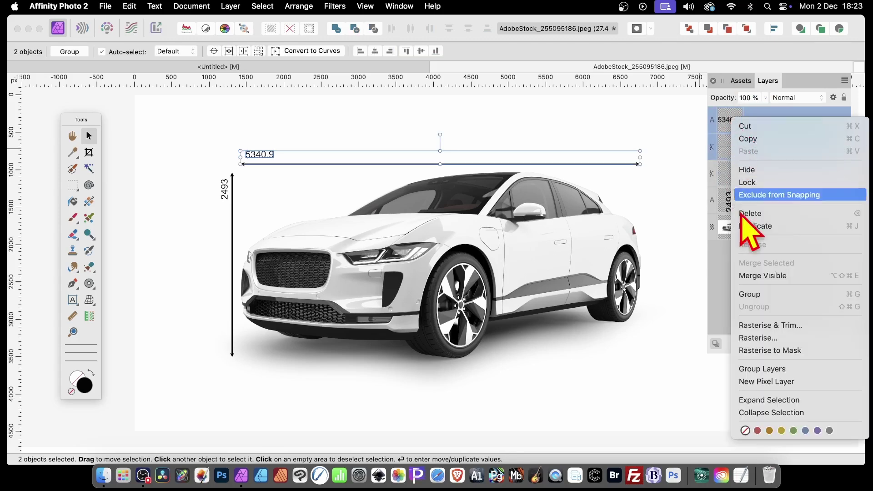
left_click(753, 294)
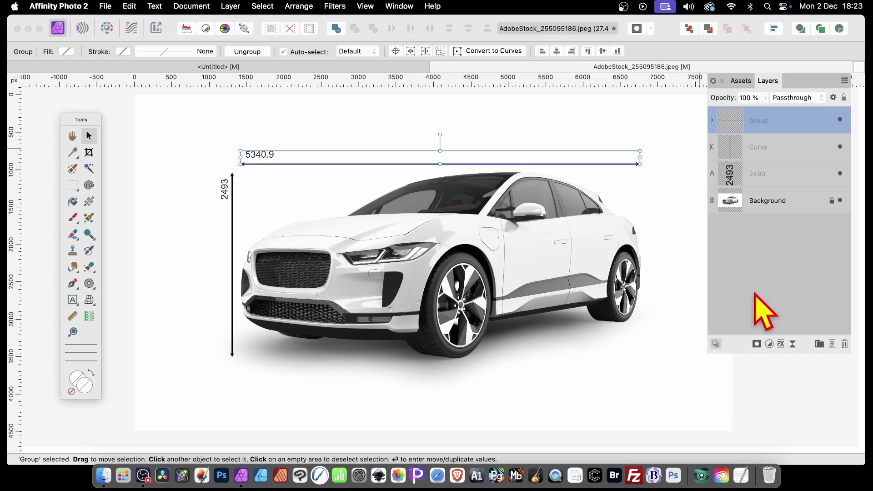
- Group the vertical dimension line with the 2493 label
left_click(758, 148)
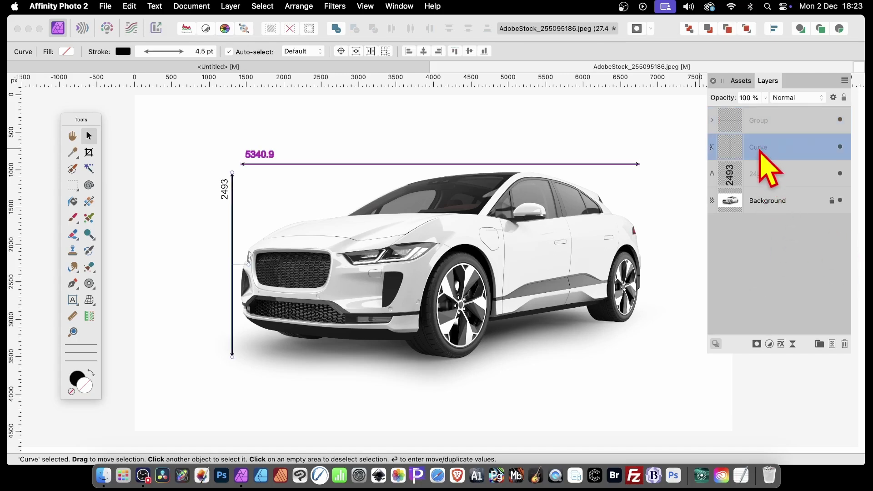
left_click(767, 173, "shift")
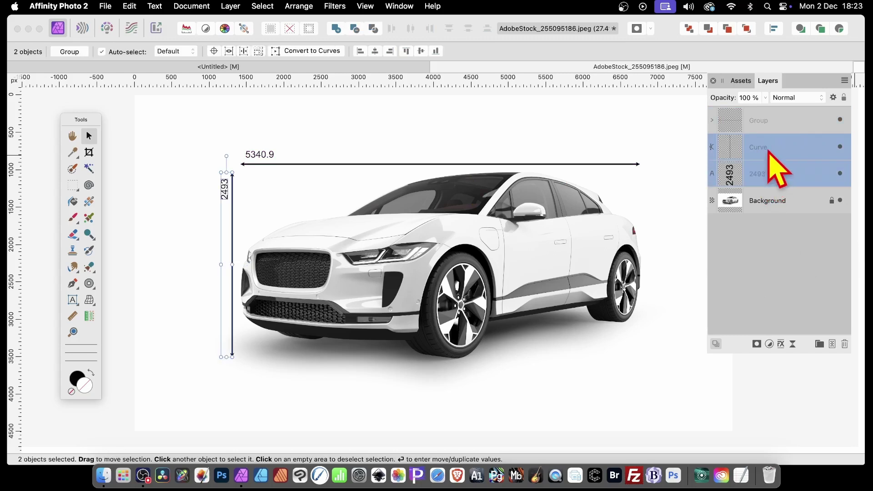
right_click(769, 149)
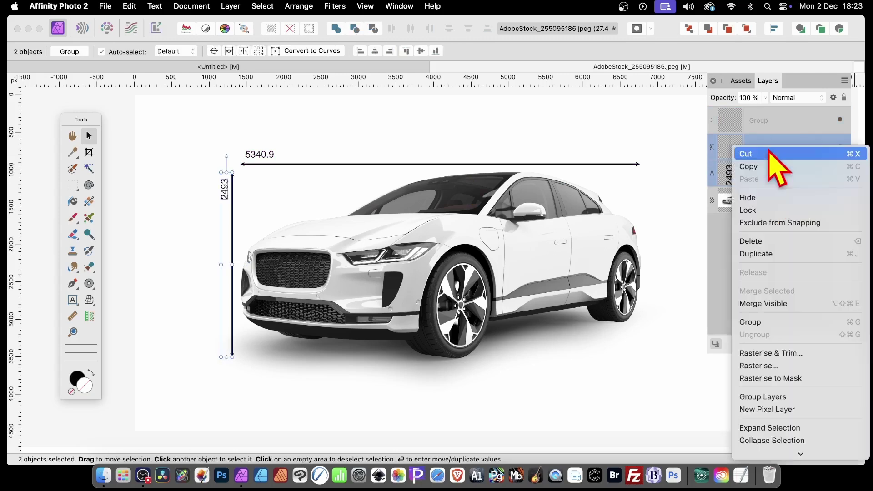
left_click(755, 322)
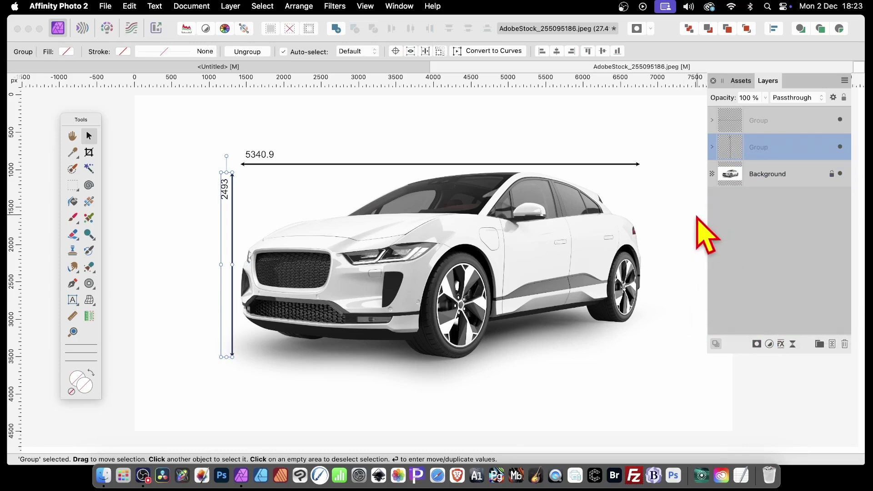
- Add the horizontal 5340.9 dimension group to the Assets subcategory of the Measurements assets
left_click(768, 121)
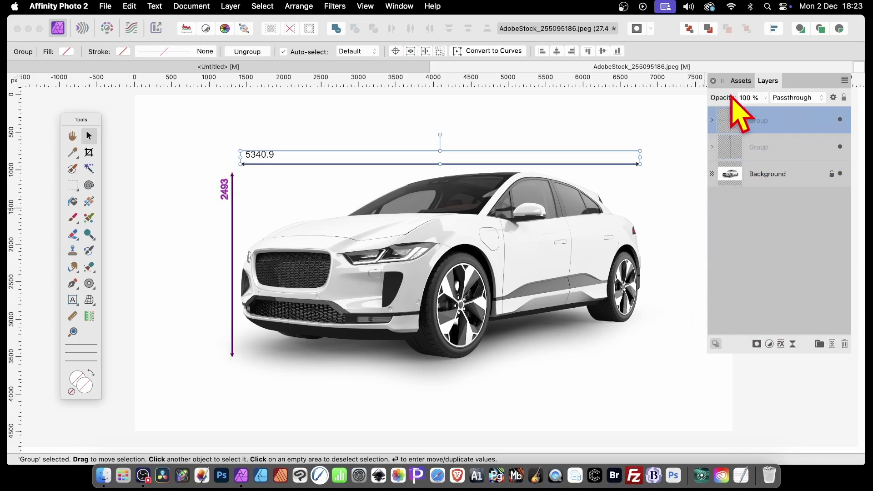
left_click_drag(740, 81, 592, 187)
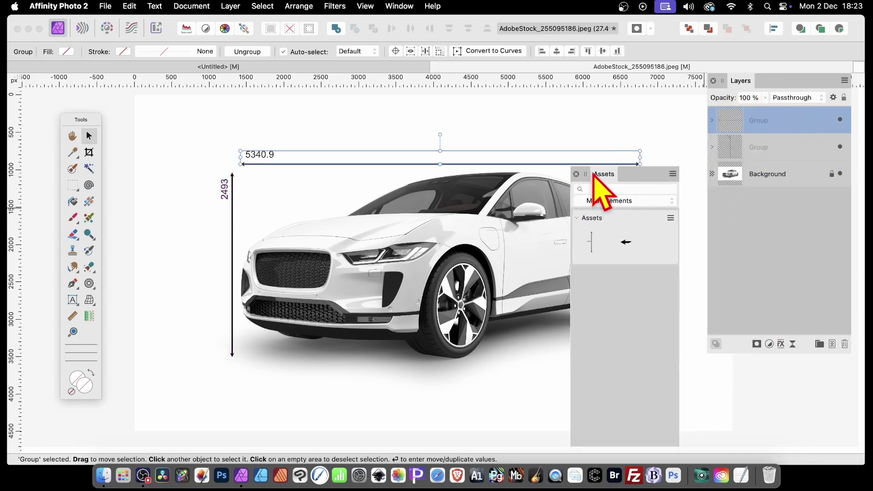
left_click(672, 218)
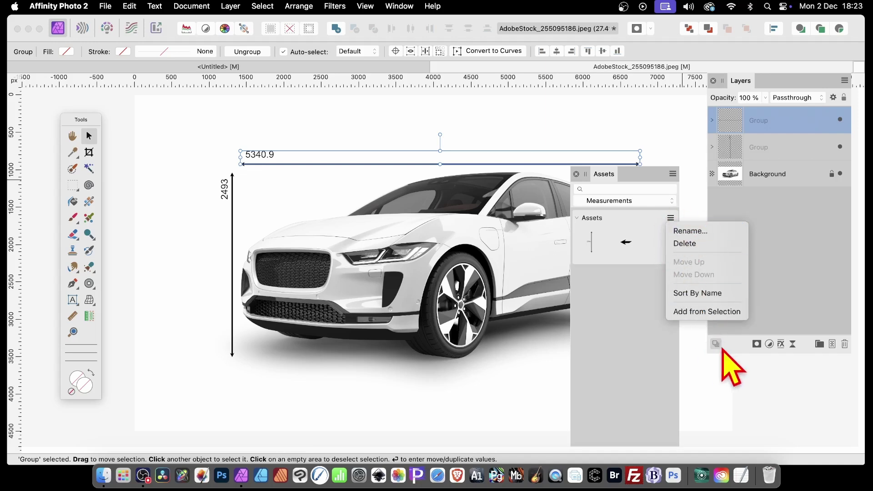
left_click(709, 312)
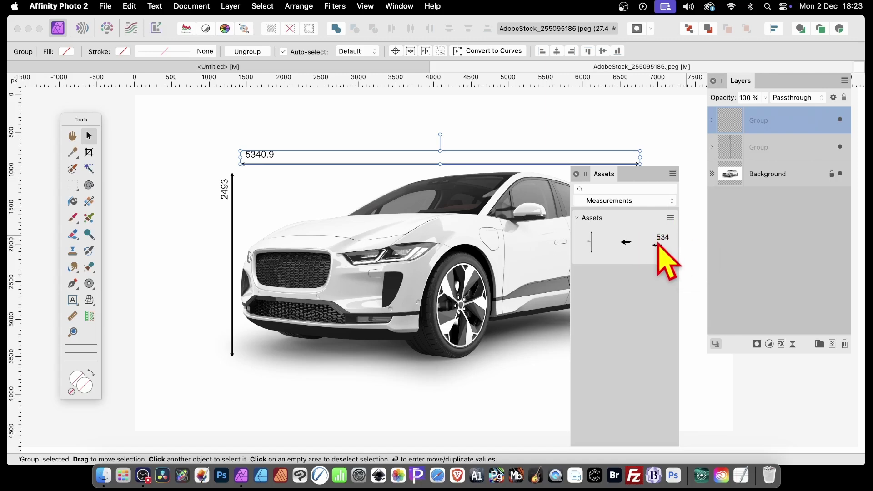
- Add the vertical 2493 dimension group to the same Measurements assets
left_click(749, 144)
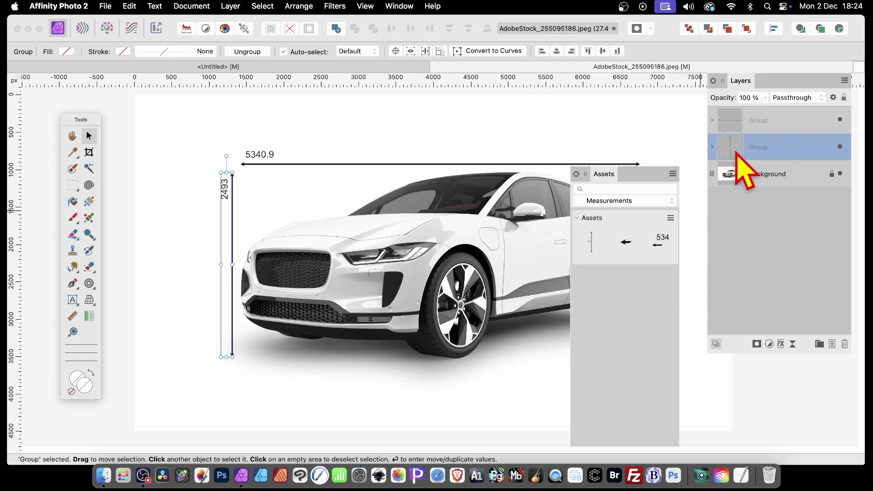
left_click(670, 218)
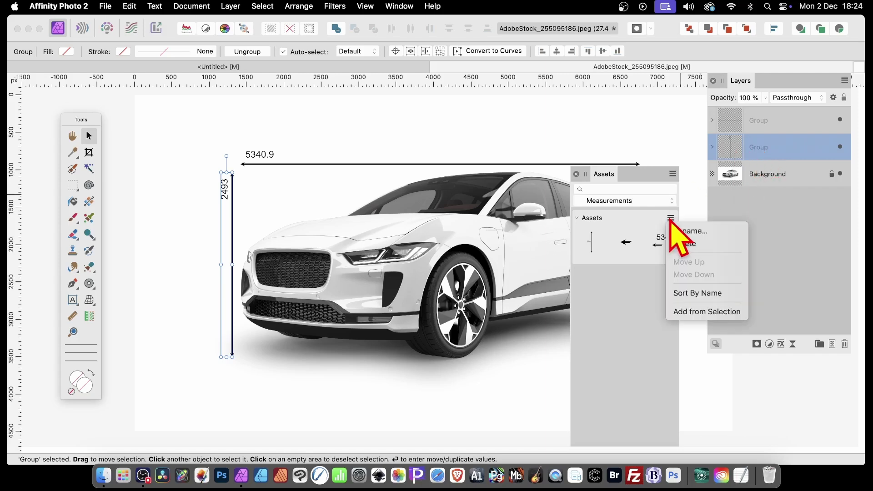
left_click(704, 312)
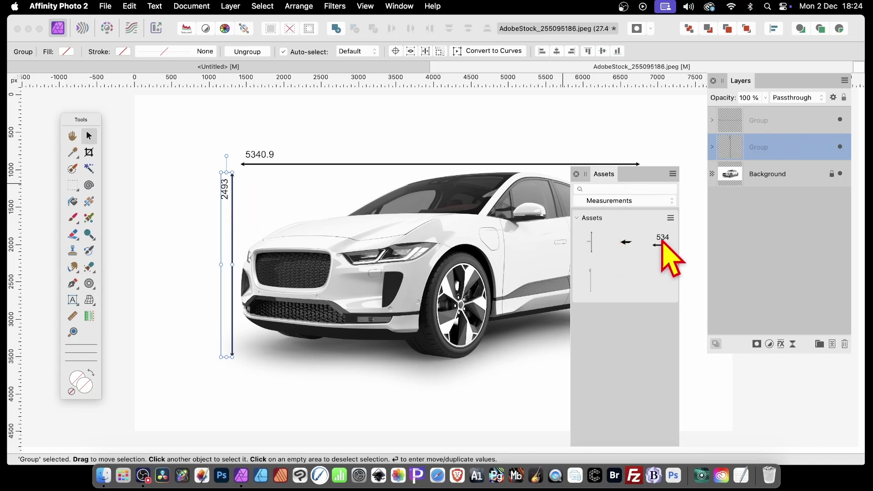
- Place a copy of the vertical 2493 dimension from the Measurements assets to the left of the original vertical line
left_click_drag(619, 178, 711, 130)
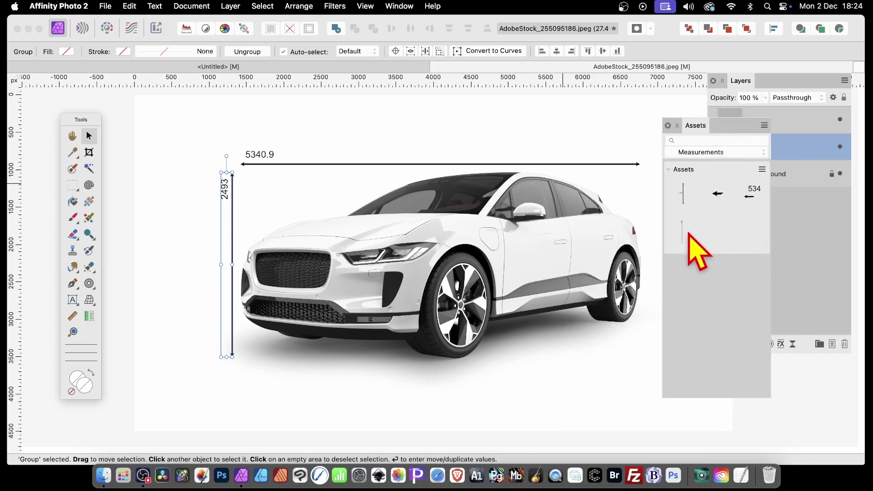
left_click_drag(681, 231, 171, 274)
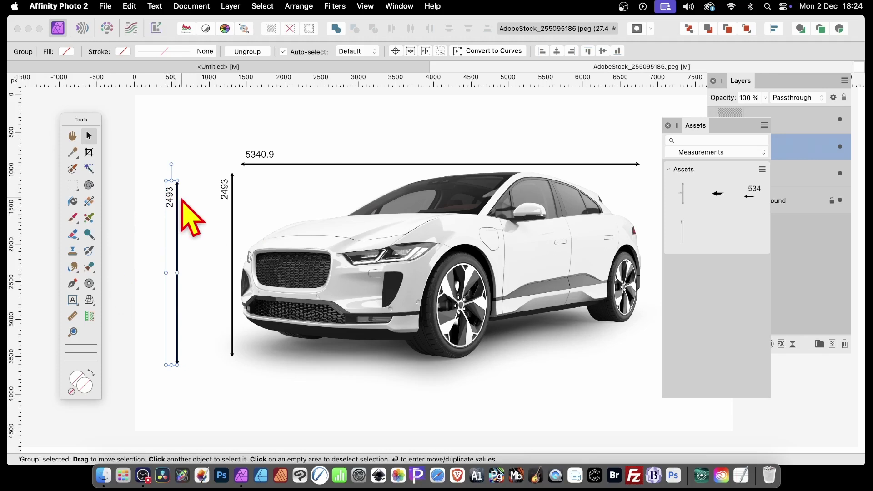
left_click(774, 82)
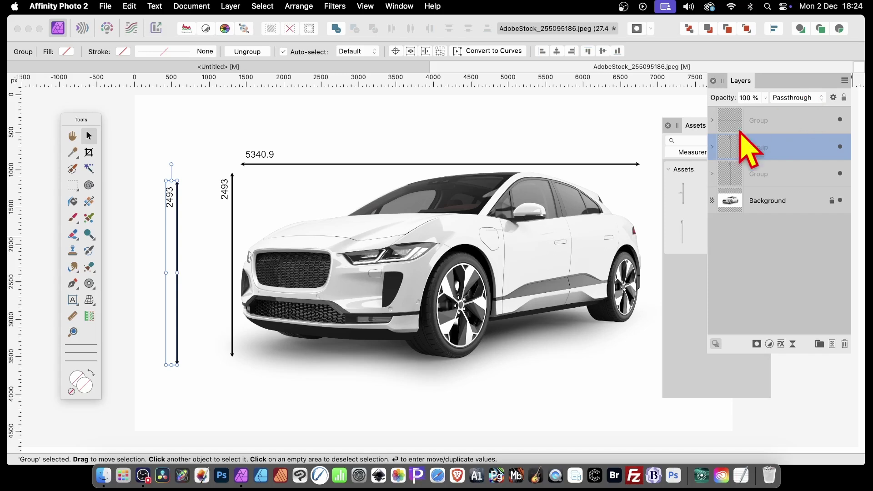
- Expand the copied 2493 group and change the stroke colour of its dimension line to red
left_click(713, 147)
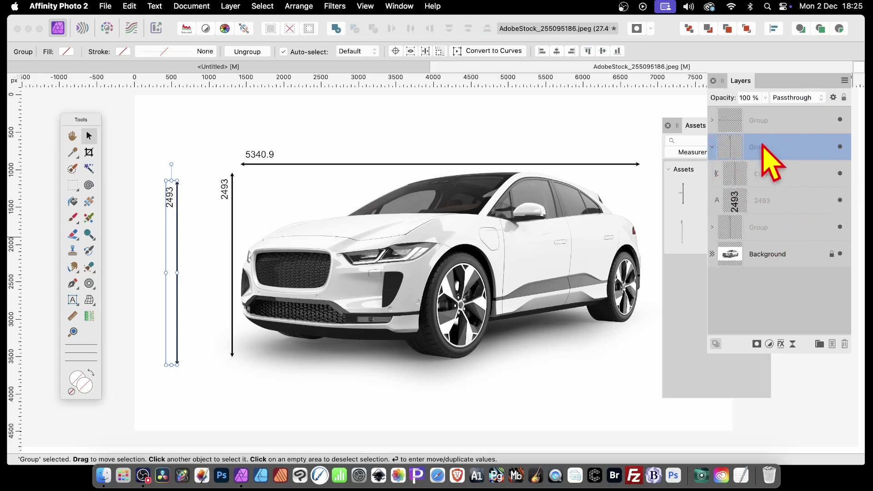
left_click(739, 205)
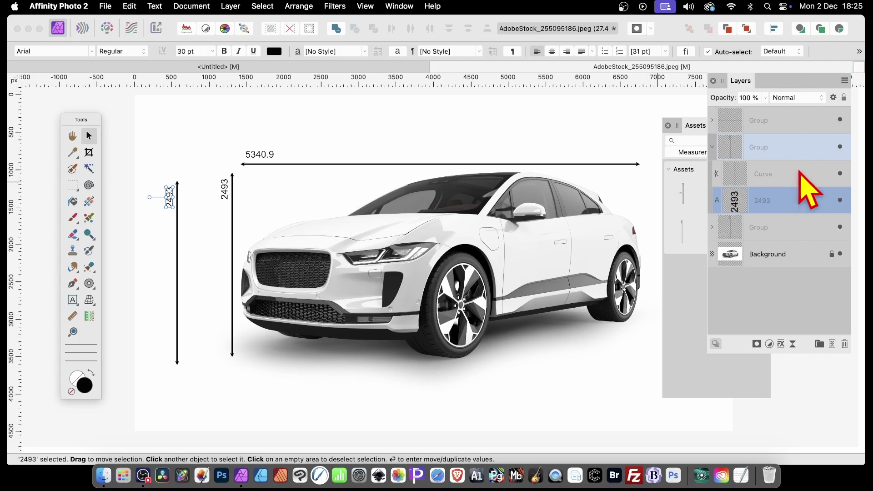
left_click(701, 129)
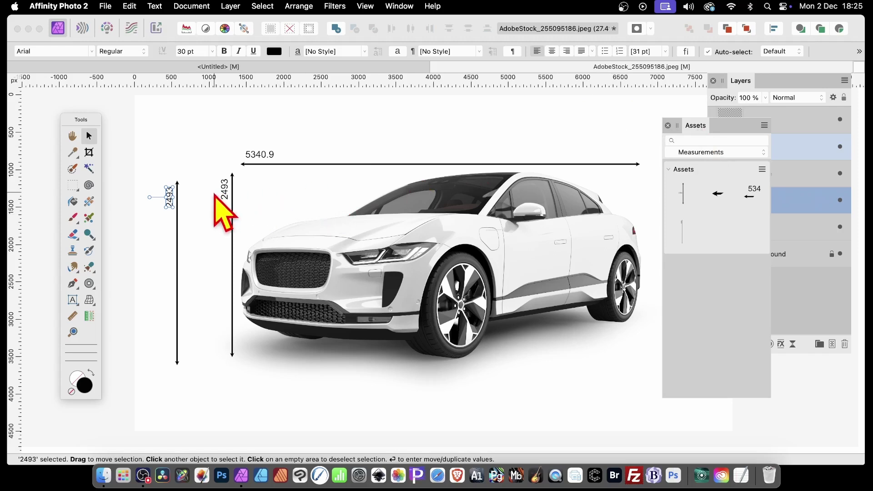
left_click(177, 240)
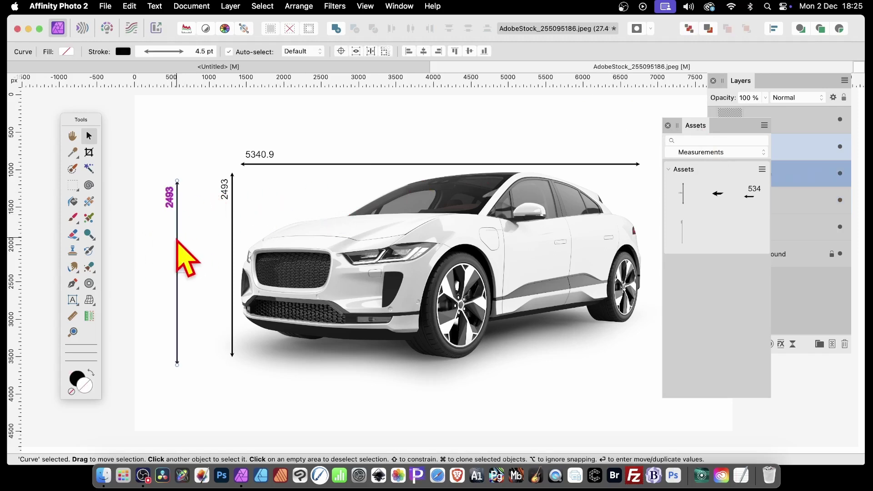
left_click(757, 175)
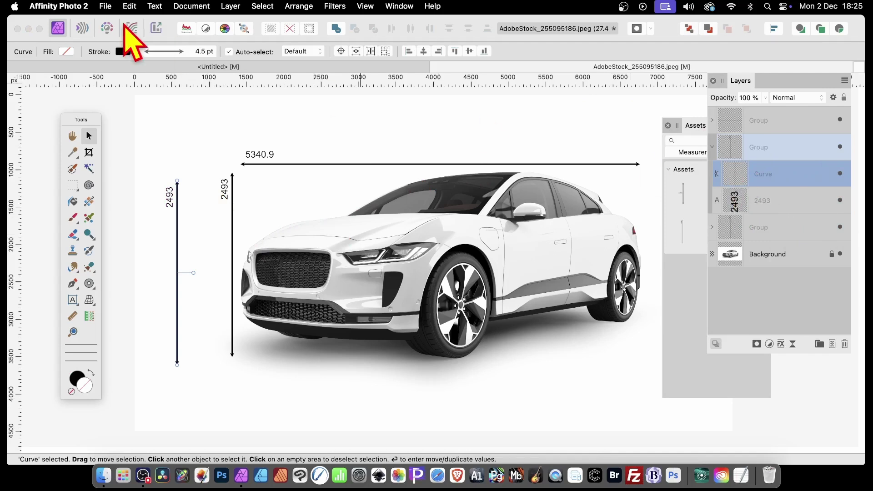
left_click(119, 52)
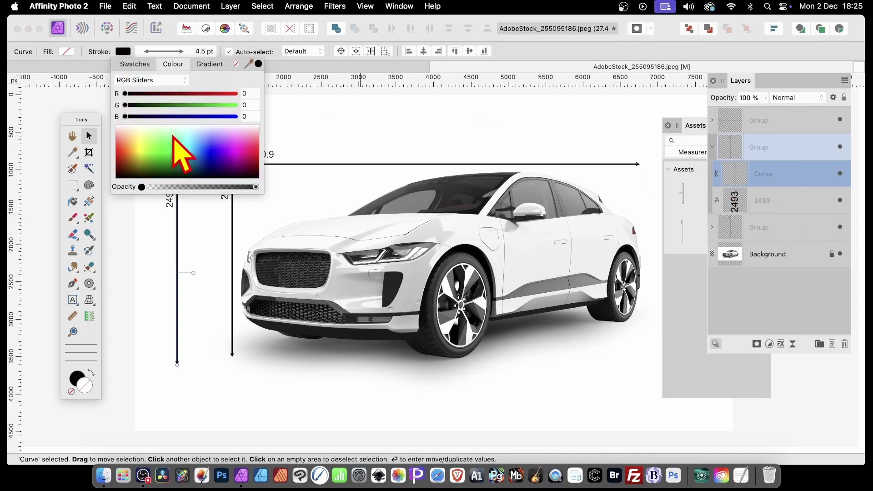
mouse_move(173, 137)
left_mouse_down()
mouse_move(173, 152)
mouse_move(106, 160)
mouse_move(121, 159)
left_mouse_up()
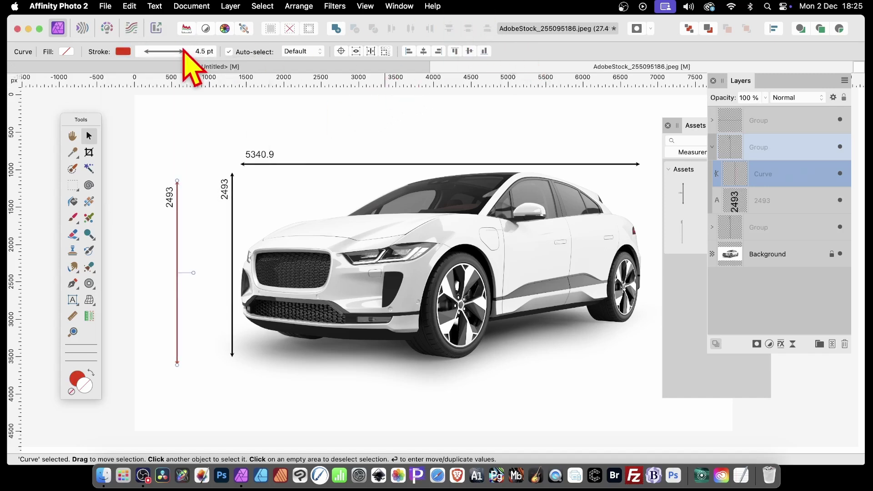
- Make the red line's stroke dashed, with a 2.9 dash and a 3.4 gap
left_click(203, 54)
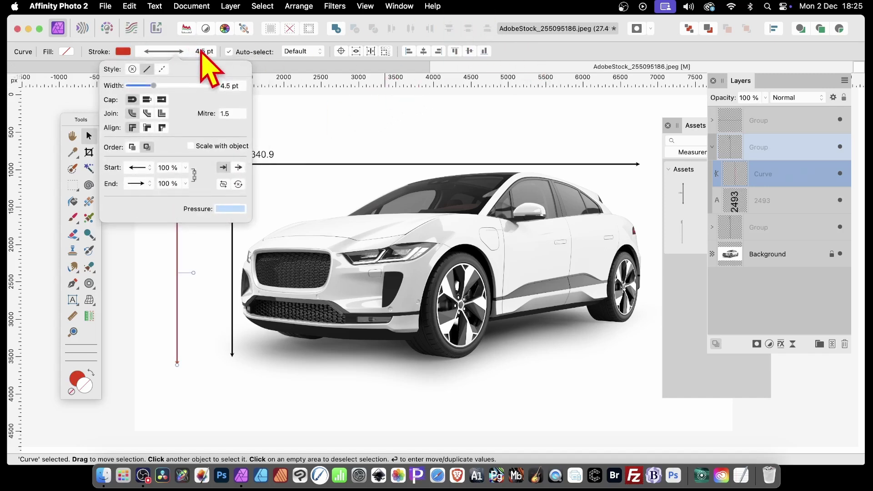
left_click(162, 69)
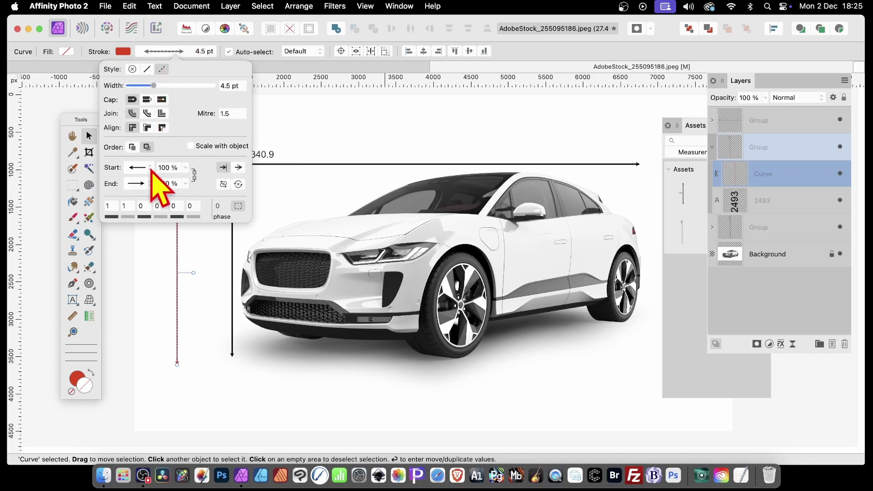
left_click_drag(117, 229, 154, 214)
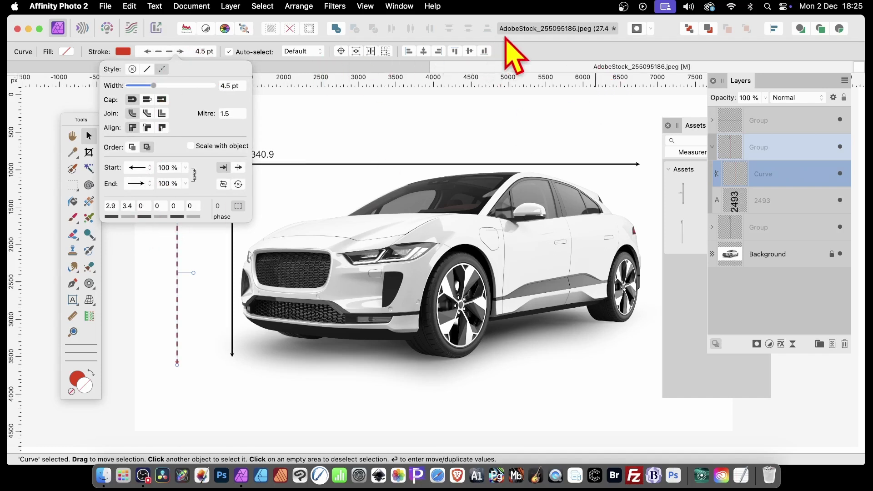
left_click(508, 39)
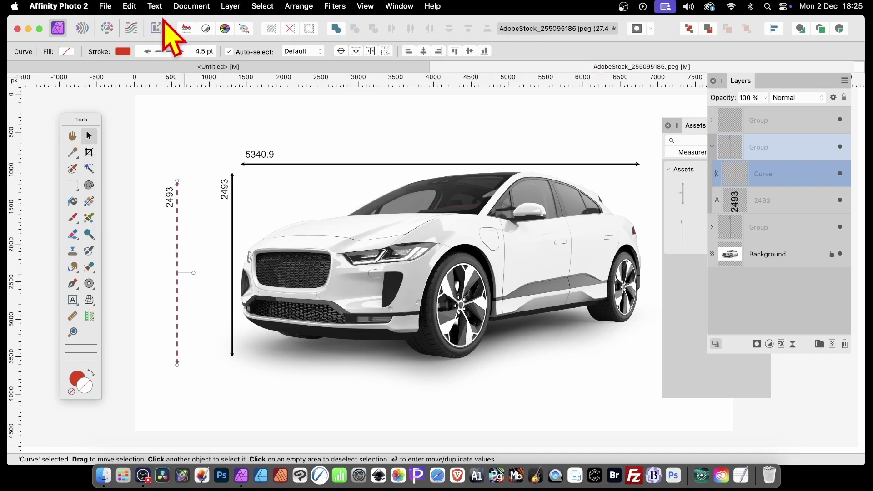
left_click(105, 5)
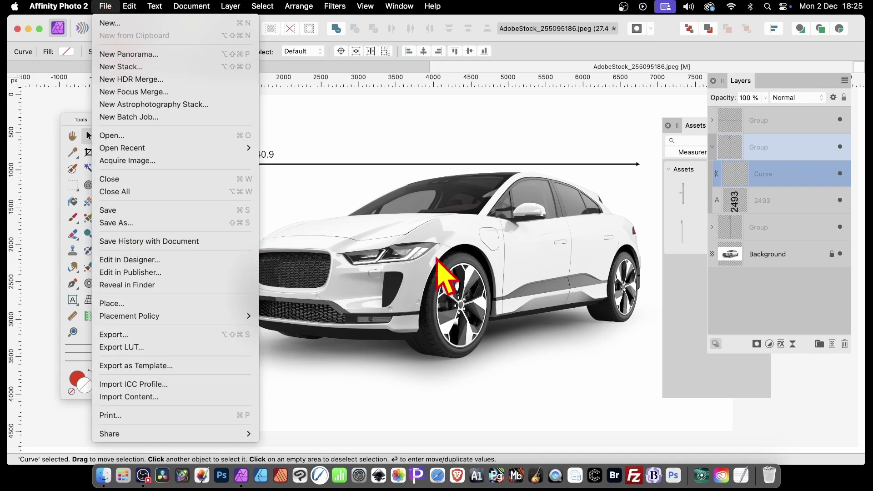
left_click(468, 287)
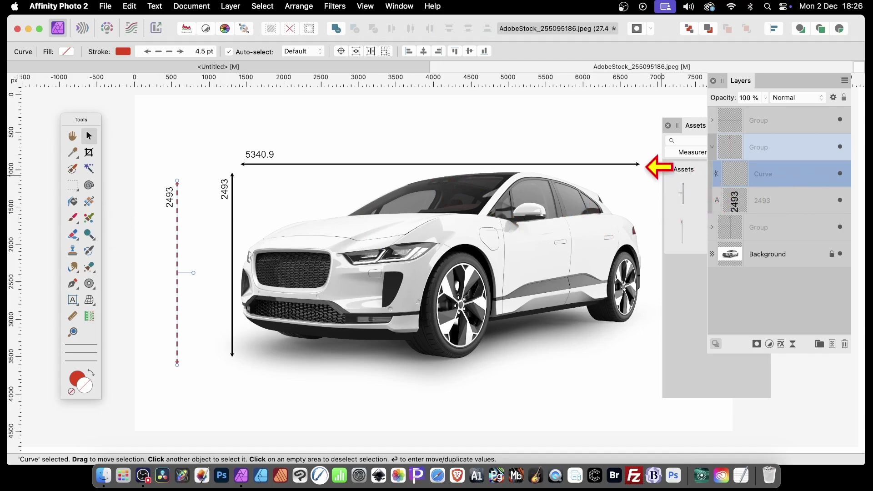
- Check the application's version information, close it and select the background photo
left_click(76, 6)
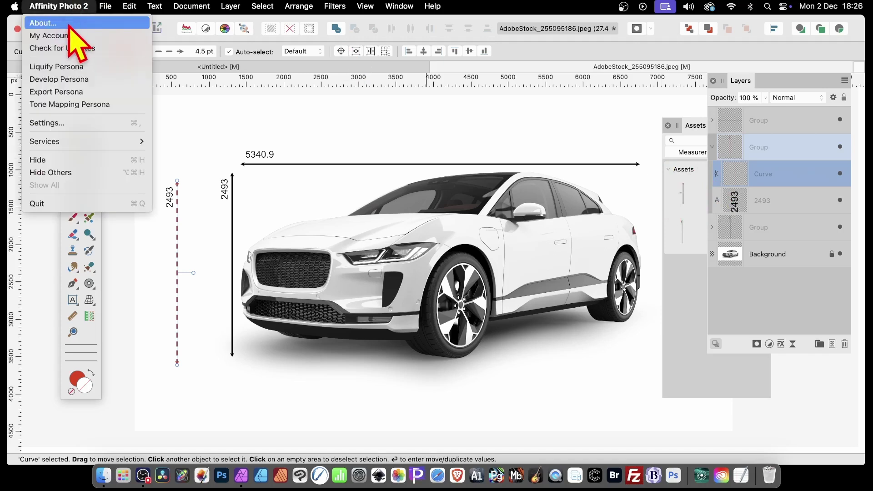
left_click(71, 22)
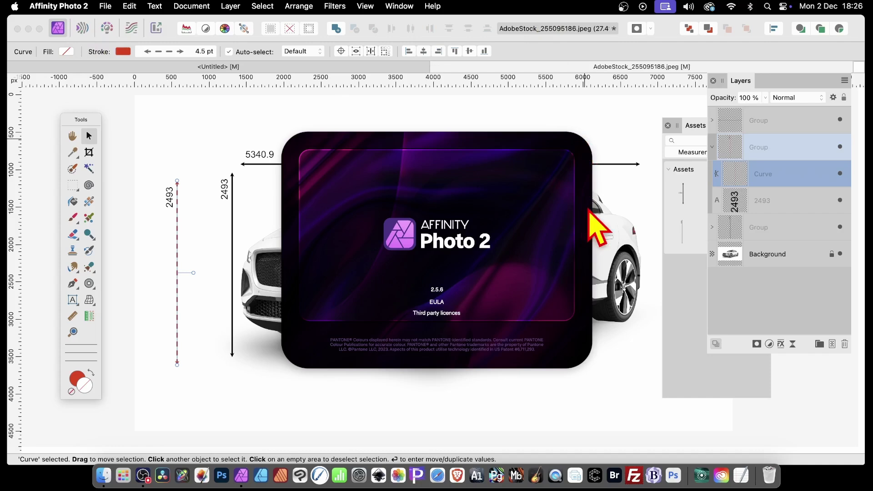
left_click(633, 342)
left_click(498, 266)
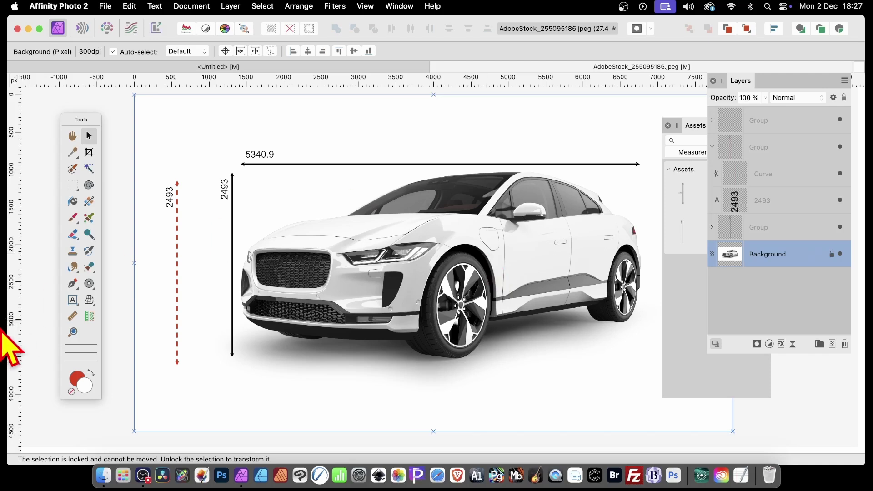
- Measure several freehand distances below the car with the Measure tool: diagonals in different directions and a near-vertical one by the rear wheel
left_click(72, 316)
left_click_drag(266, 378, 473, 356)
left_click_drag(522, 395, 350, 351)
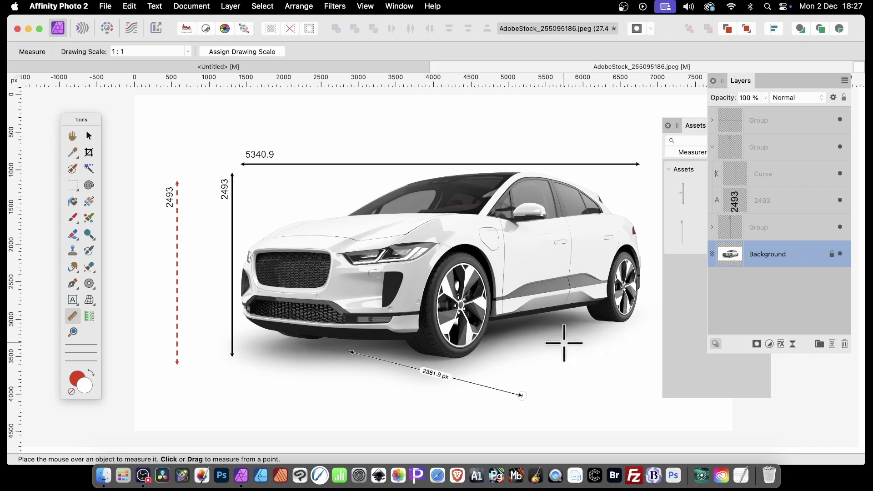
left_click_drag(563, 342, 352, 404)
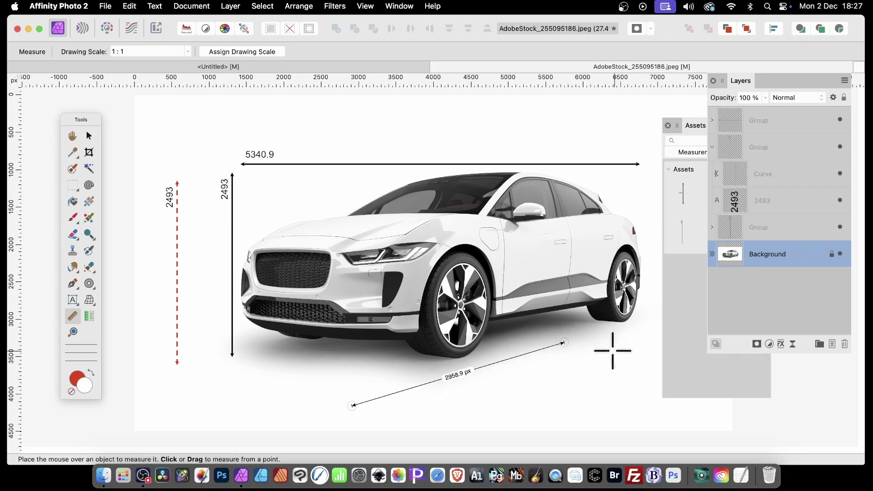
left_click_drag(595, 343, 590, 412)
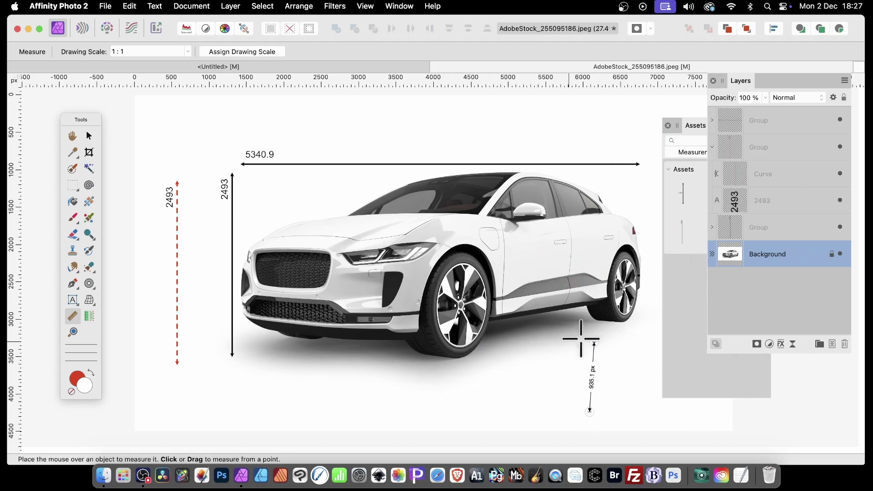